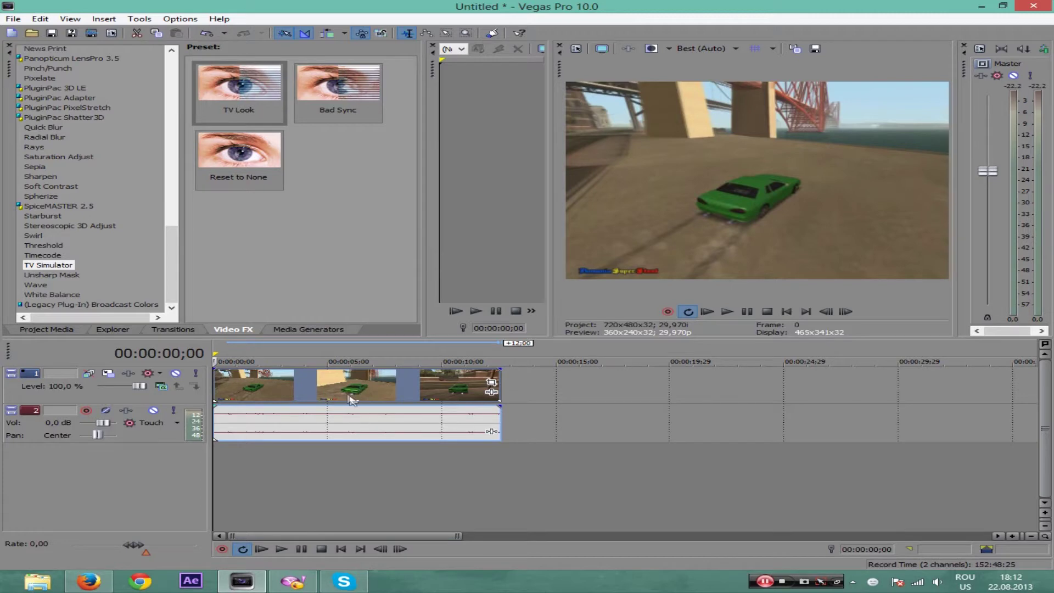
pyautogui.click(297, 391)
pyautogui.click(786, 311)
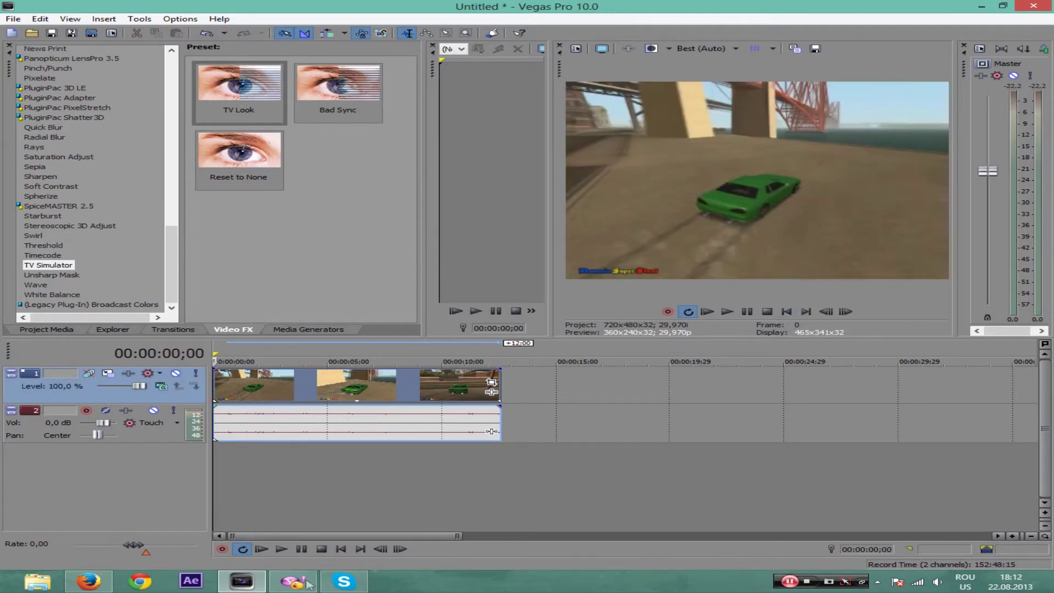
# Step: Switch to Firefox and play the YouTube video "Fun on the Kids Playground" around 0:10 to examine its diagonal blur effect
pyautogui.click(88, 582)
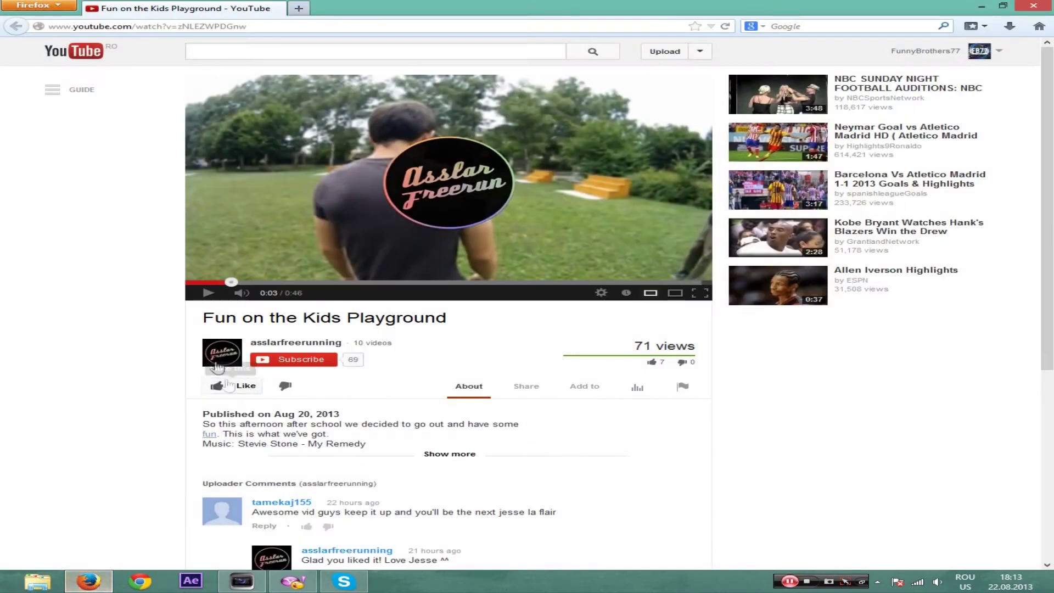
pyautogui.click(208, 294)
pyautogui.click(238, 292)
pyautogui.click(208, 293)
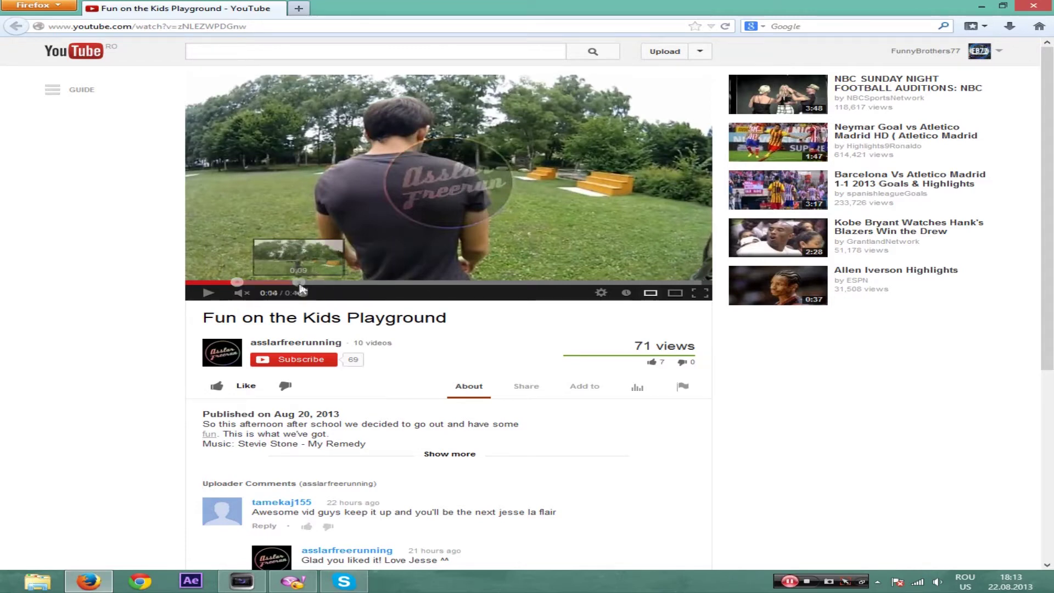
pyautogui.click(299, 282)
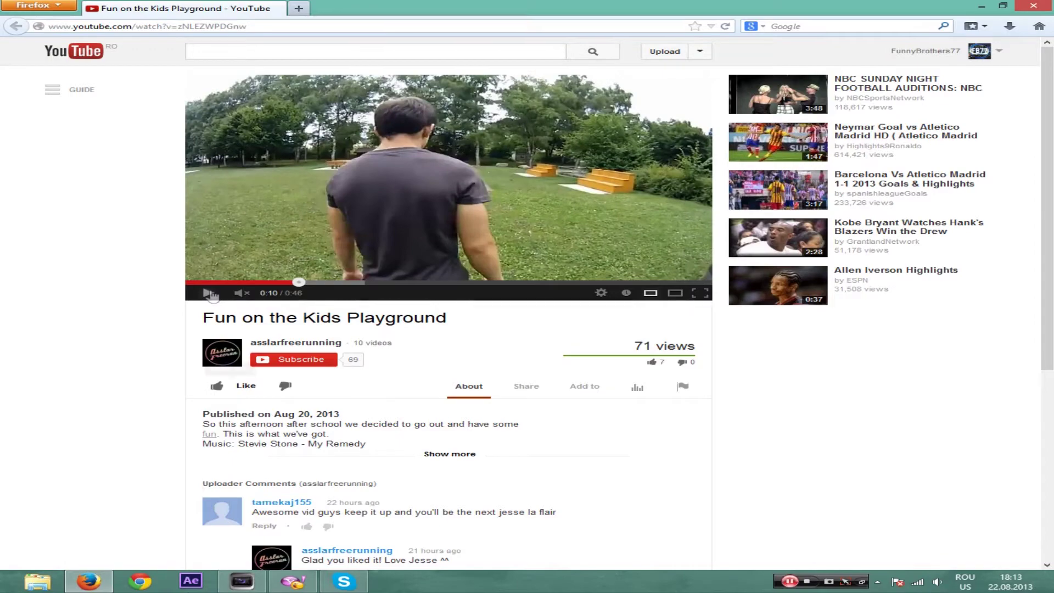
pyautogui.click(203, 297)
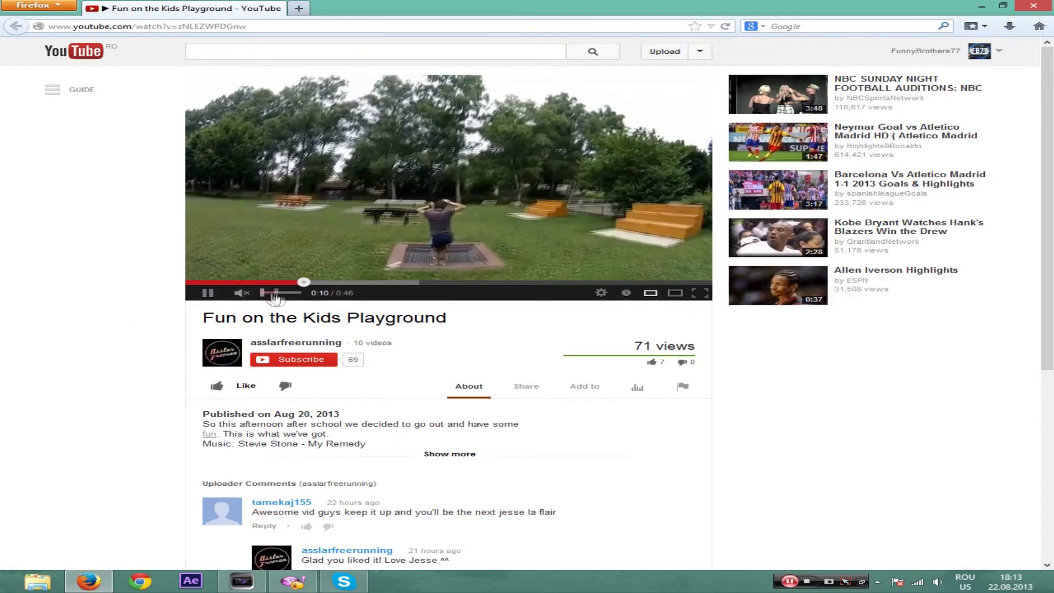
pyautogui.click(277, 203)
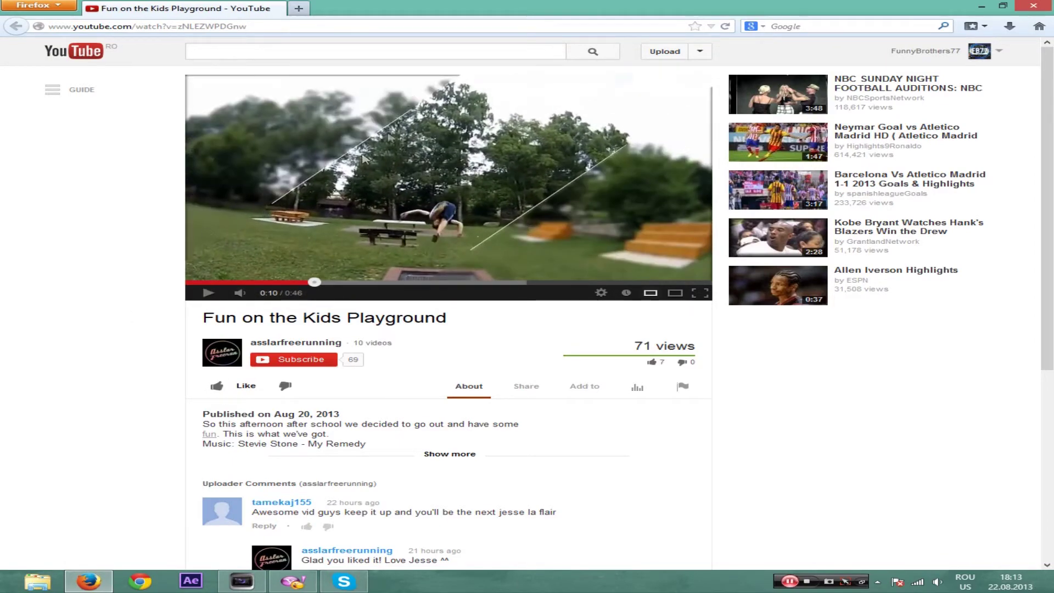
pyautogui.click(208, 293)
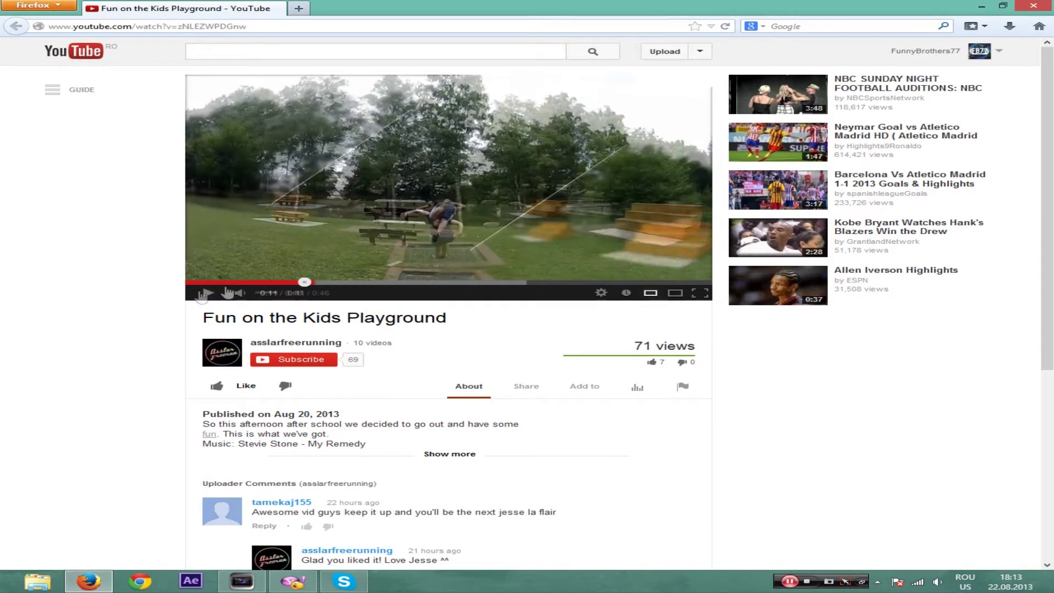
pyautogui.click(213, 294)
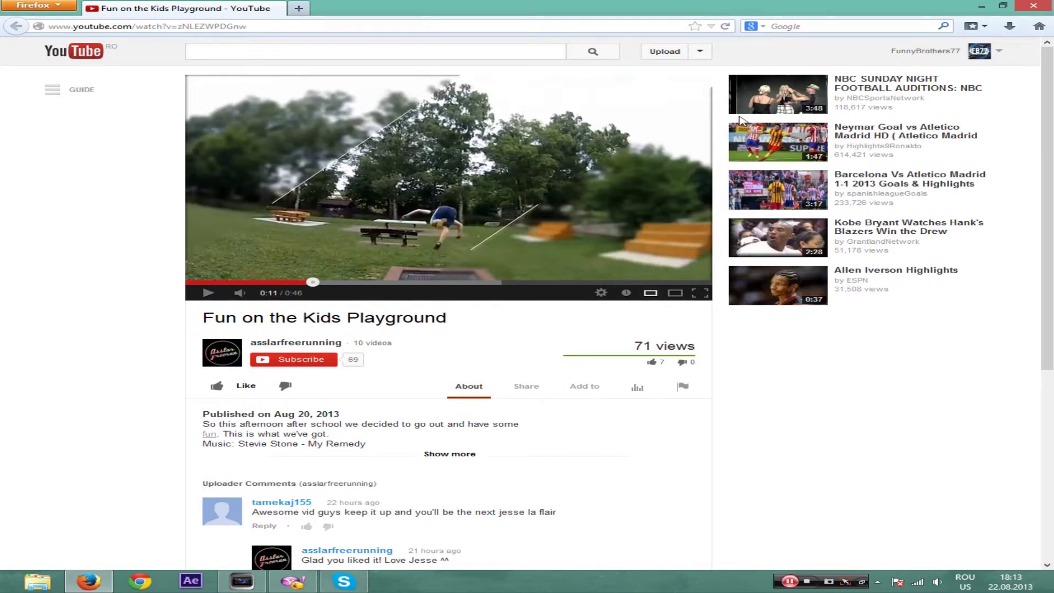
pyautogui.click(209, 292)
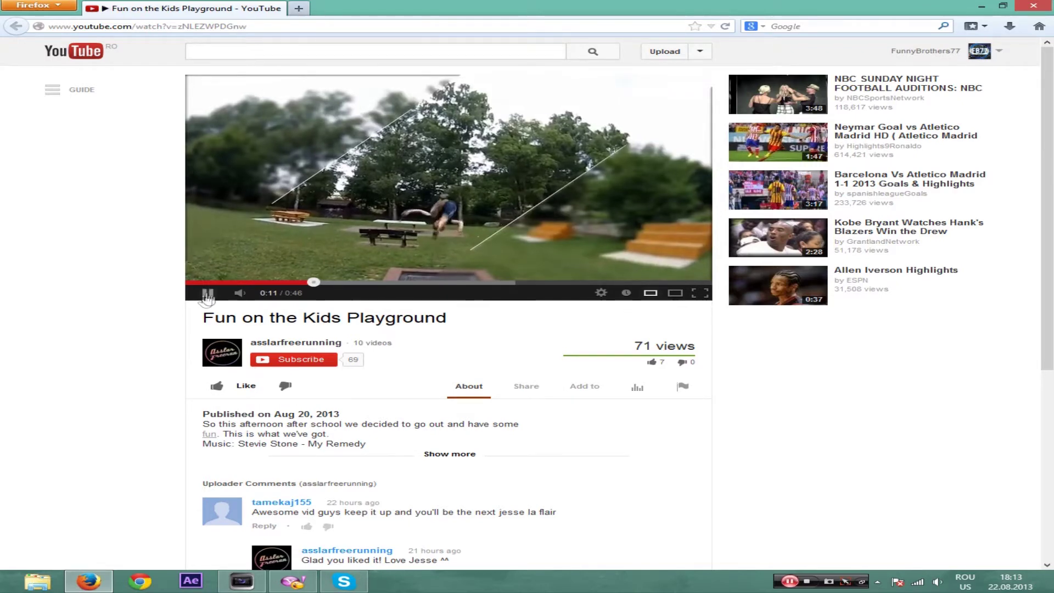
pyautogui.click(209, 293)
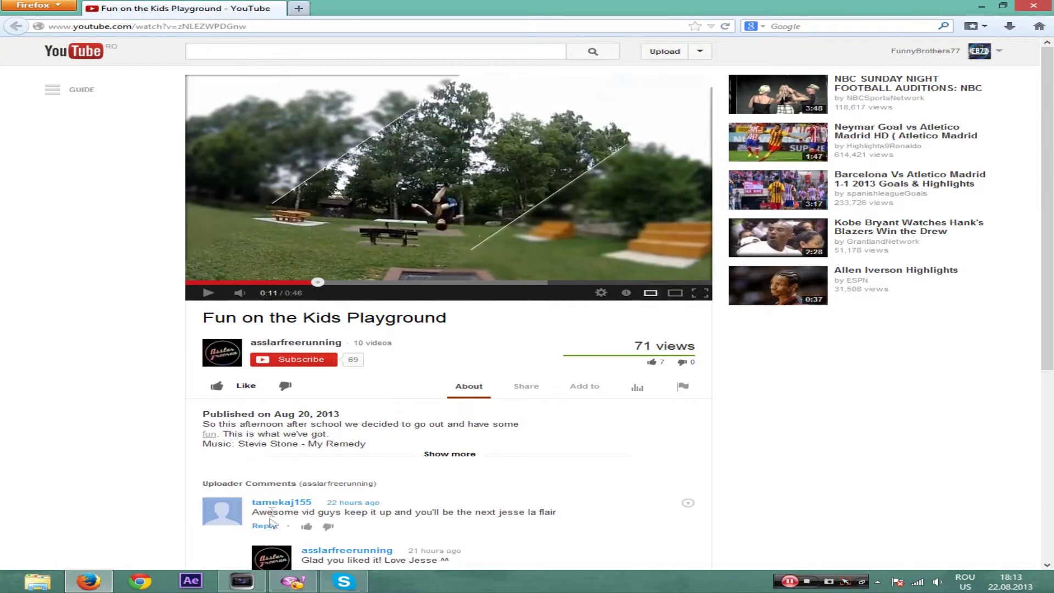
# Step: Switch back to Vegas Pro, play the drift clip from its start and split it at 00:00:00;24
pyautogui.moveTo(246, 586)
pyautogui.click(242, 582)
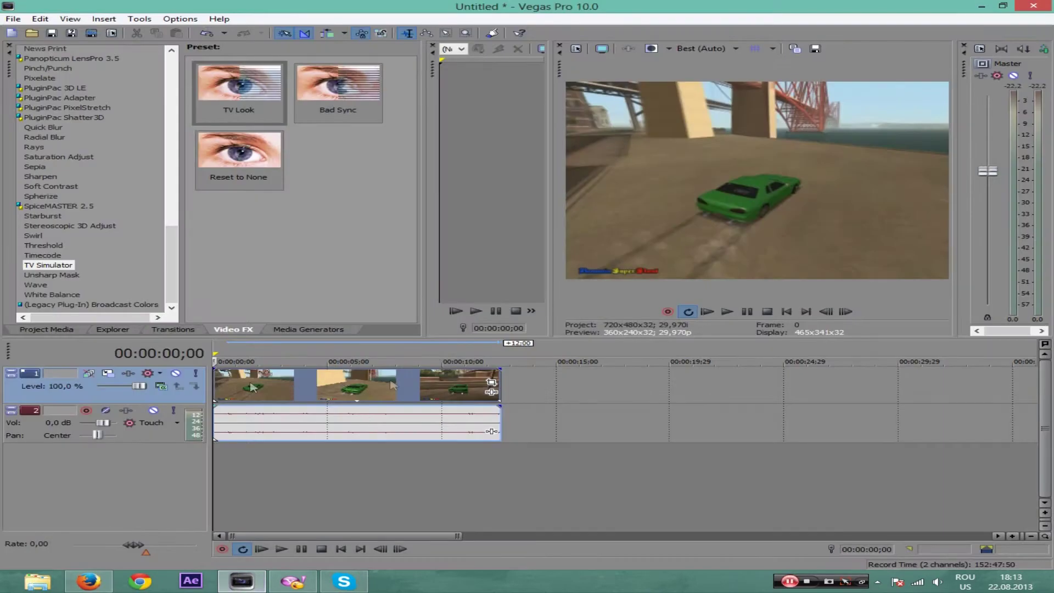
pyautogui.click(279, 384)
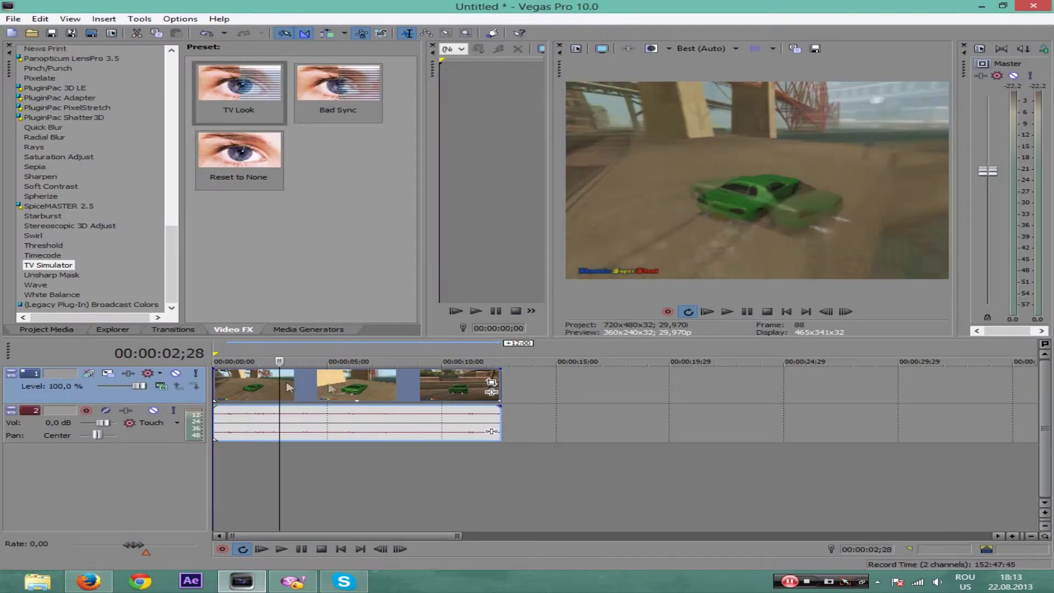
pyautogui.click(215, 391)
pyautogui.scroll(3, 214, 391)
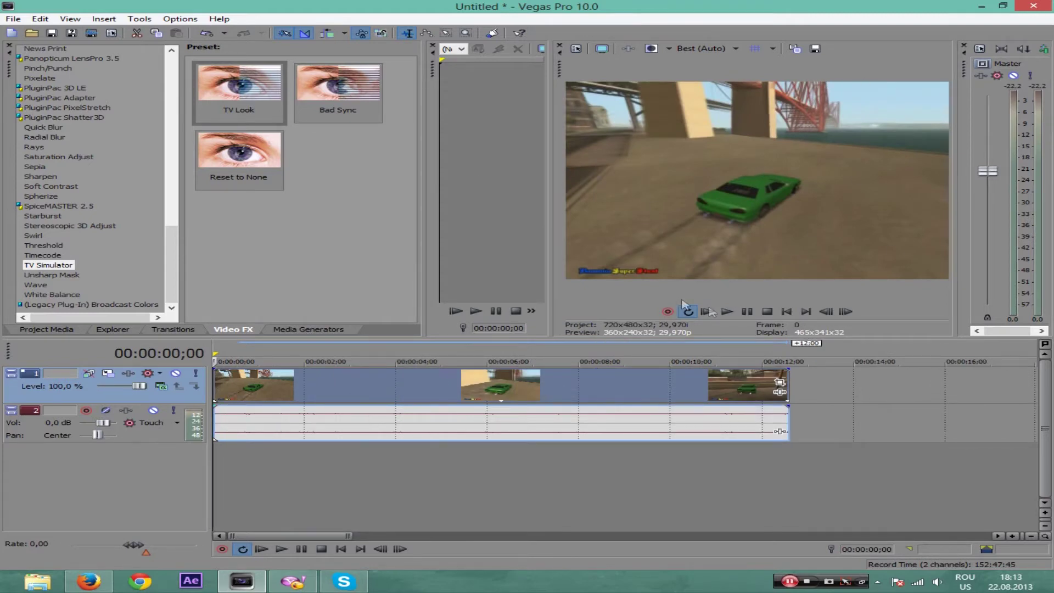
pyautogui.click(725, 312)
pyautogui.scroll(2, 374, 380)
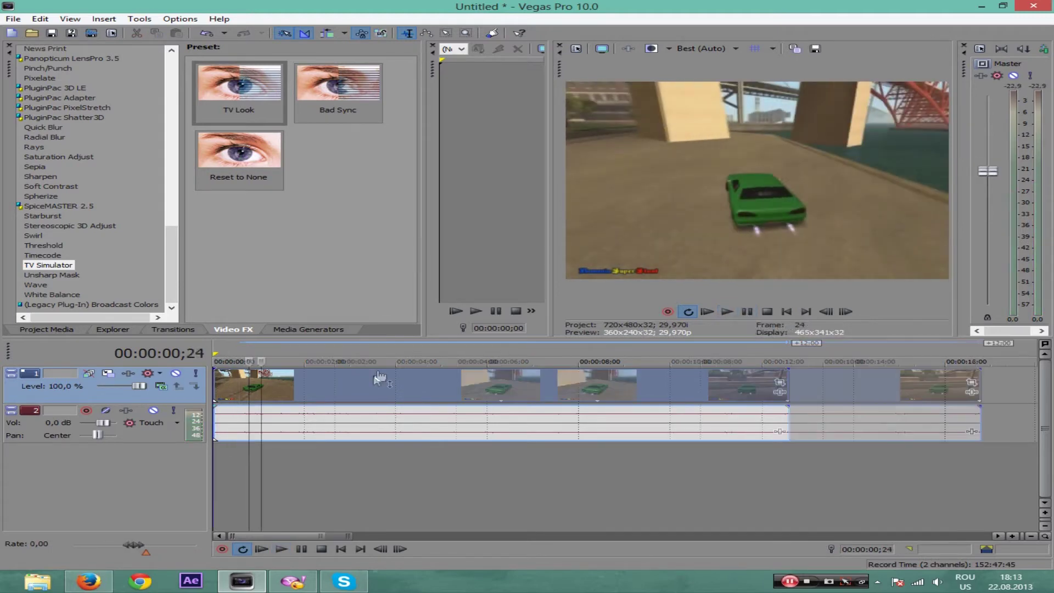
pyautogui.press('s')
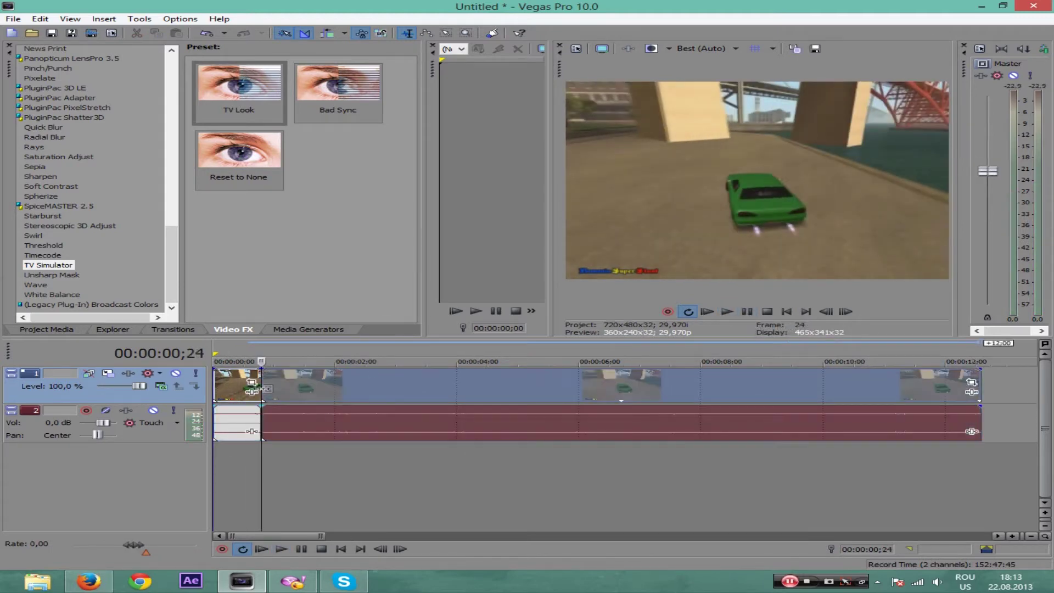
# Step: Split the remaining clip at 00:00:01;13 and move the last piece away to about 00:00:04;00
pyautogui.click(726, 312)
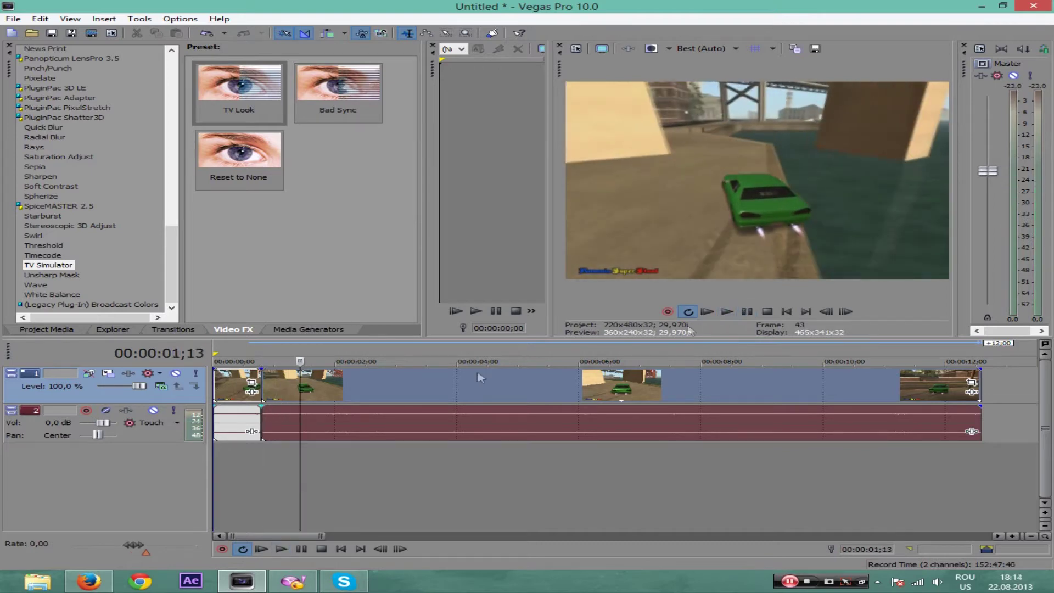
pyautogui.press('s')
pyautogui.moveTo(318, 394); pyautogui.dragTo(480, 394)
# Step: Time-stretch the middle piece to about two seconds, place the last piece directly after it and preview the result
pyautogui.click(274, 401)
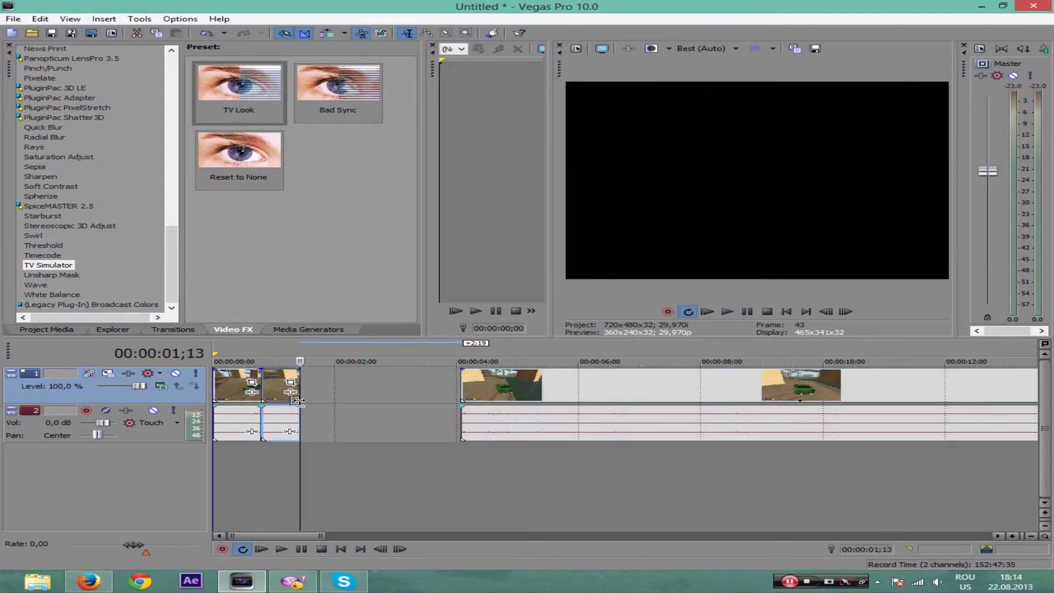
pyautogui.moveTo(296, 401); pyautogui.dragTo(386, 402)
pyautogui.click(786, 311)
pyautogui.click(726, 311)
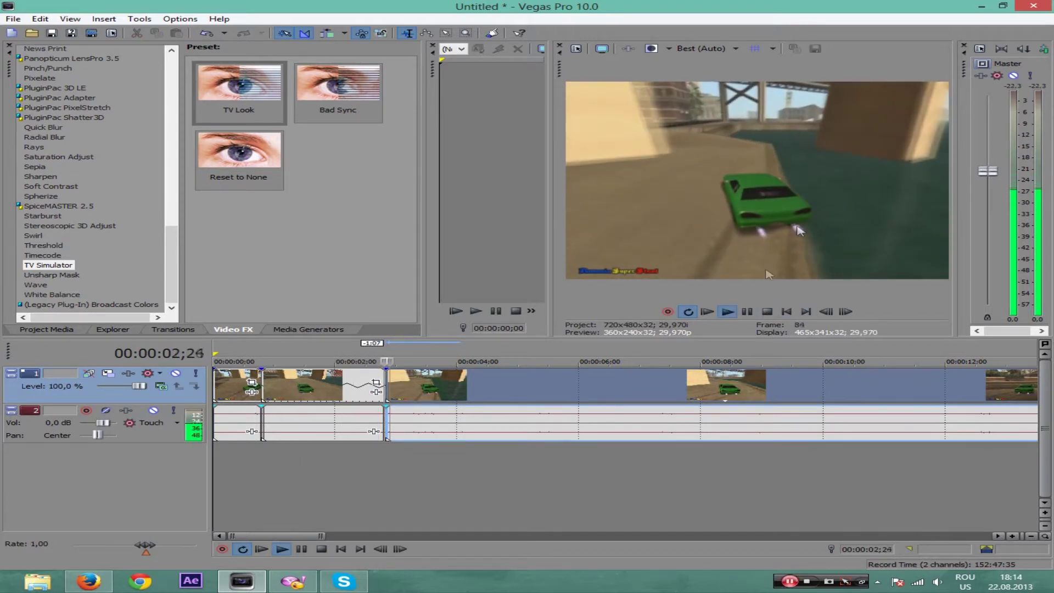
pyautogui.press('Return')
# Step: Set the audio track's volume to 0.5 dB and preview the slowed middle piece from 00:00:00;24
pyautogui.moveTo(110, 426); pyautogui.dragTo(81, 424)
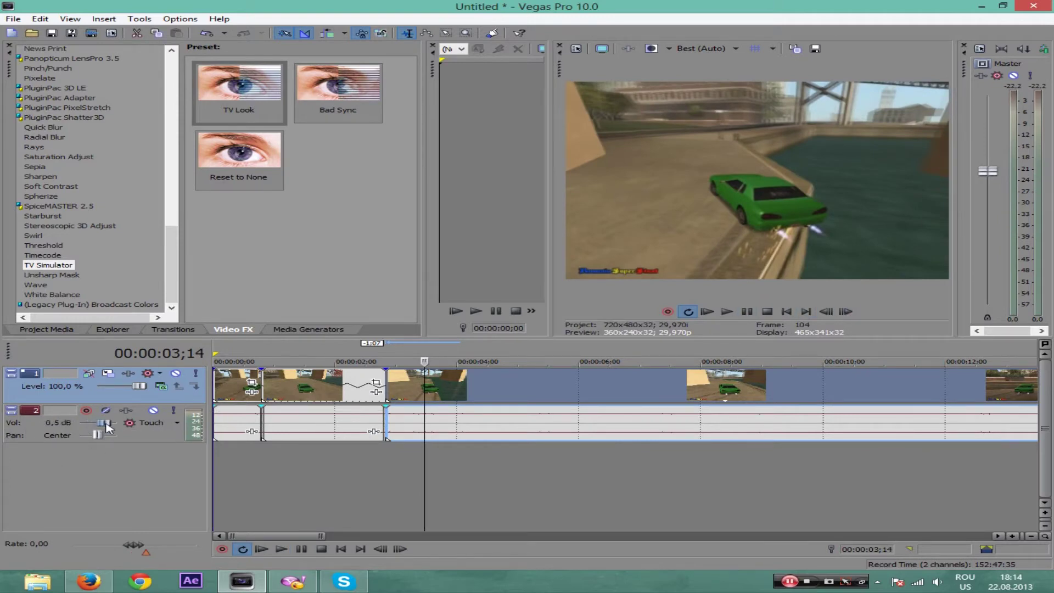
pyautogui.click(786, 311)
pyautogui.scroll(3, 659, 373)
pyautogui.scroll(-2, 614, 377)
pyautogui.click(291, 394)
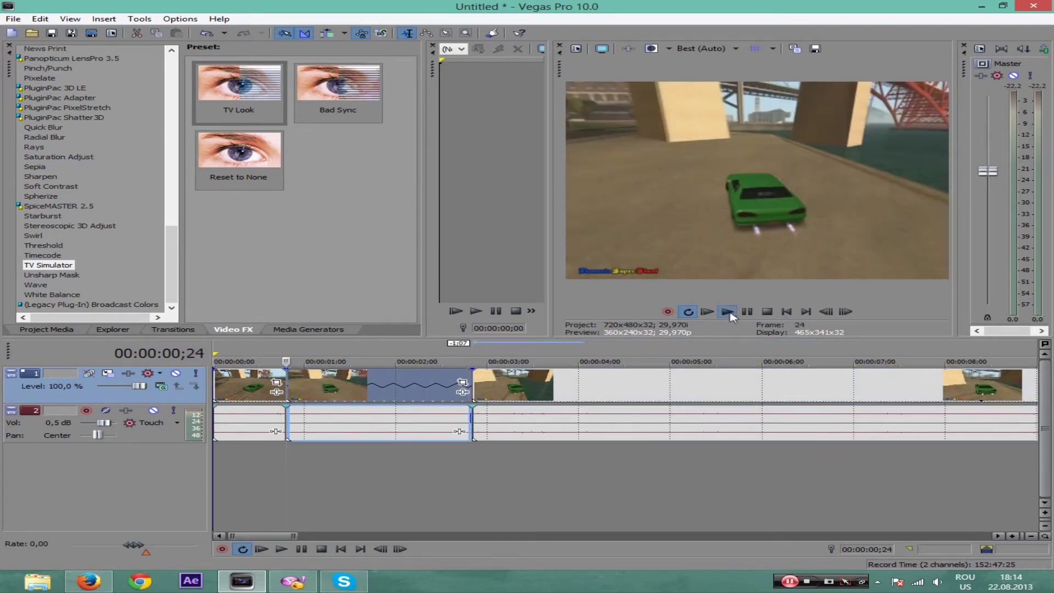
pyautogui.click(727, 311)
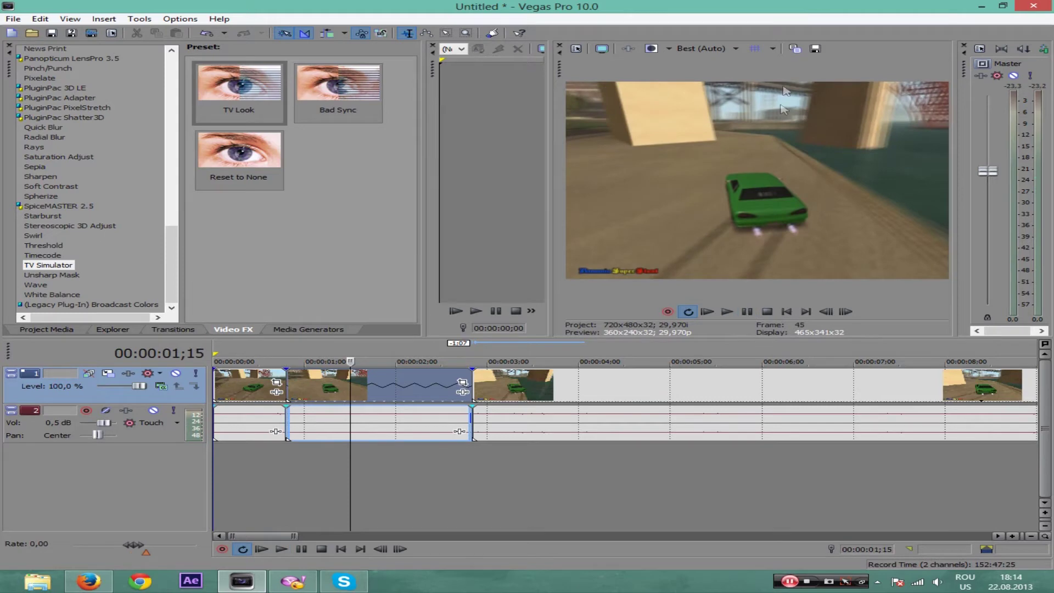
# Step: Insert two empty video tracks above the clip's video track
pyautogui.click(104, 19)
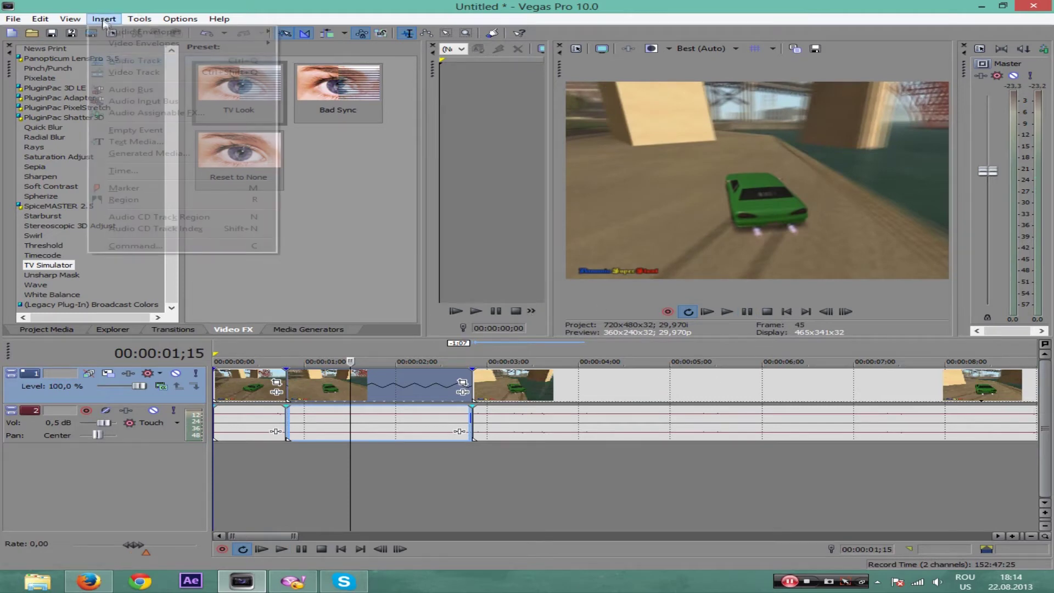
pyautogui.click(129, 72)
pyautogui.click(104, 19)
pyautogui.click(126, 71)
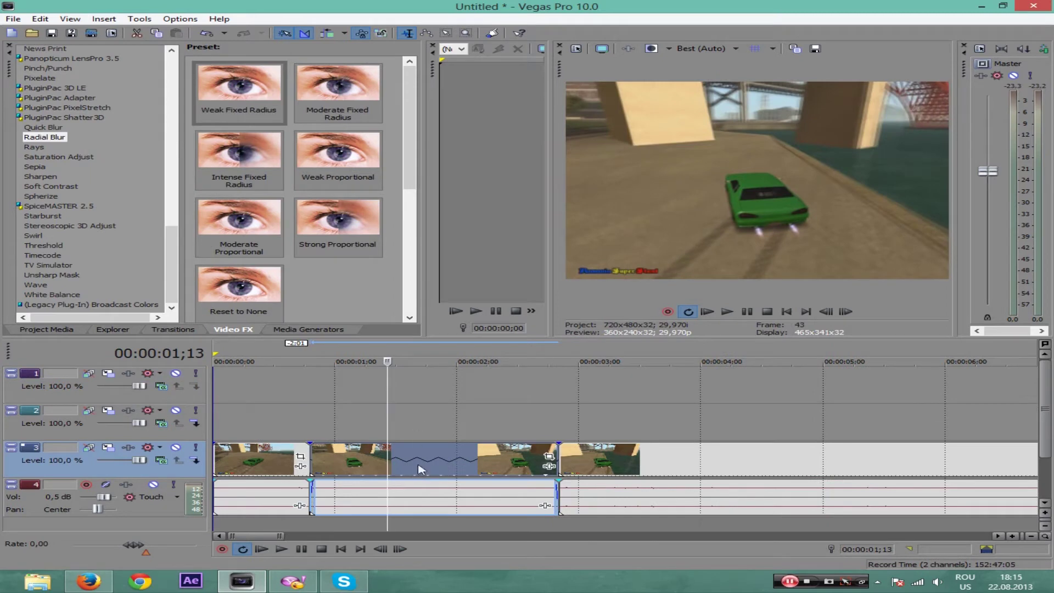
# Step: Copy the slowed middle piece onto video track 2, aligned directly above the original
pyautogui.moveTo(419, 460); pyautogui.dragTo(380, 427)
pyautogui.click(394, 428)
pyautogui.click(392, 428)
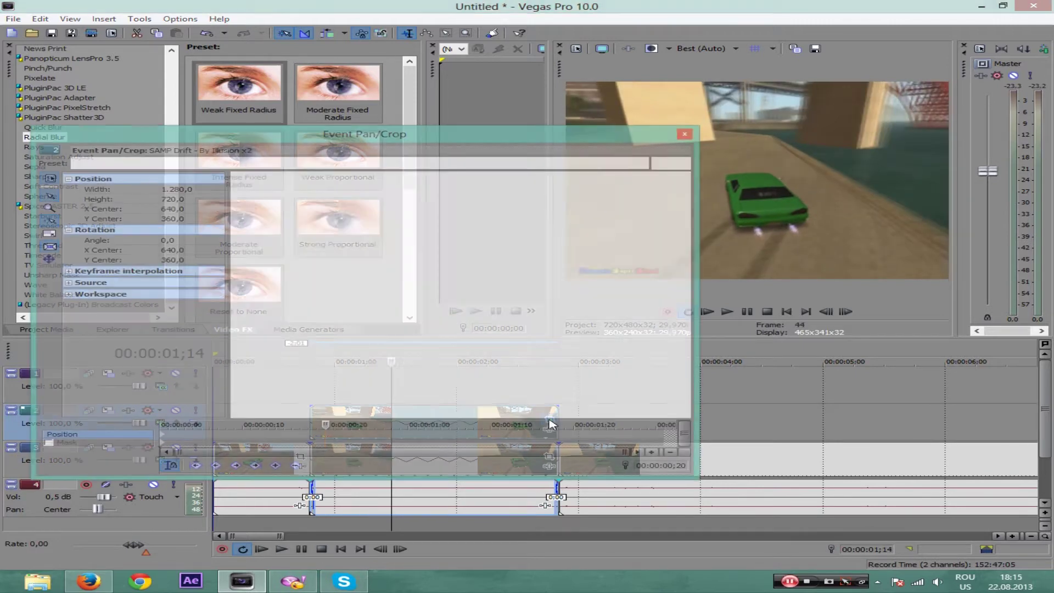
# Step: Open Event Pan/Crop for the copy on track 2 and enable its mask at the first frame
pyautogui.click(549, 419)
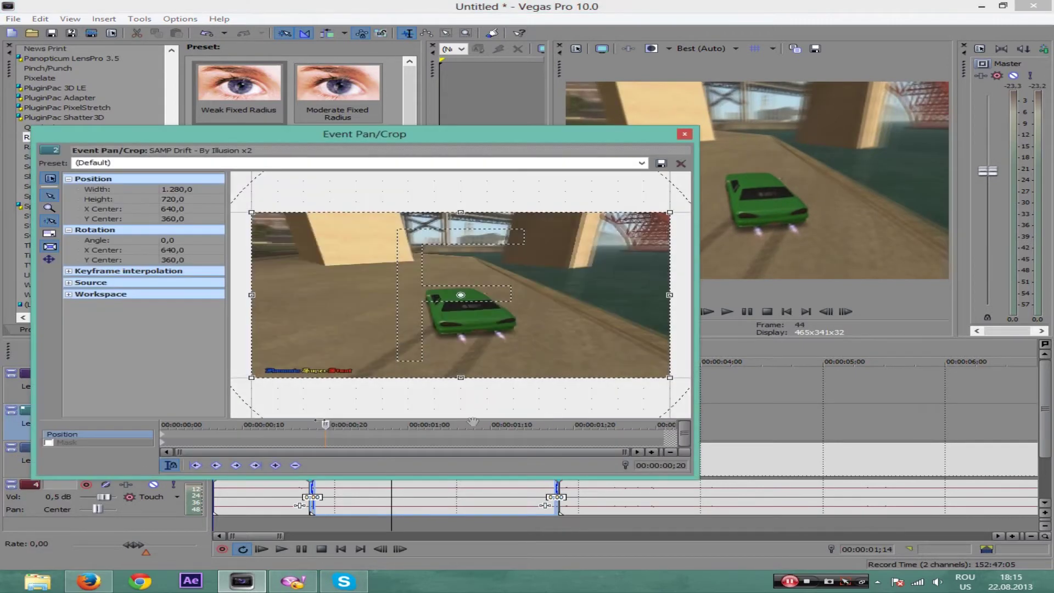
pyautogui.click(165, 446)
pyautogui.click(76, 443)
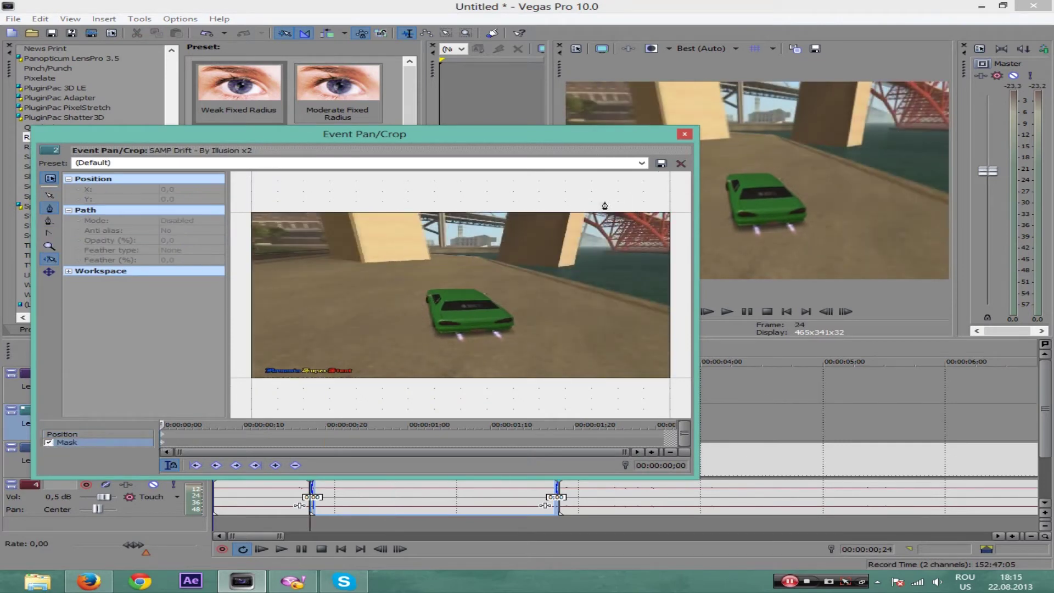
pyautogui.click(585, 204)
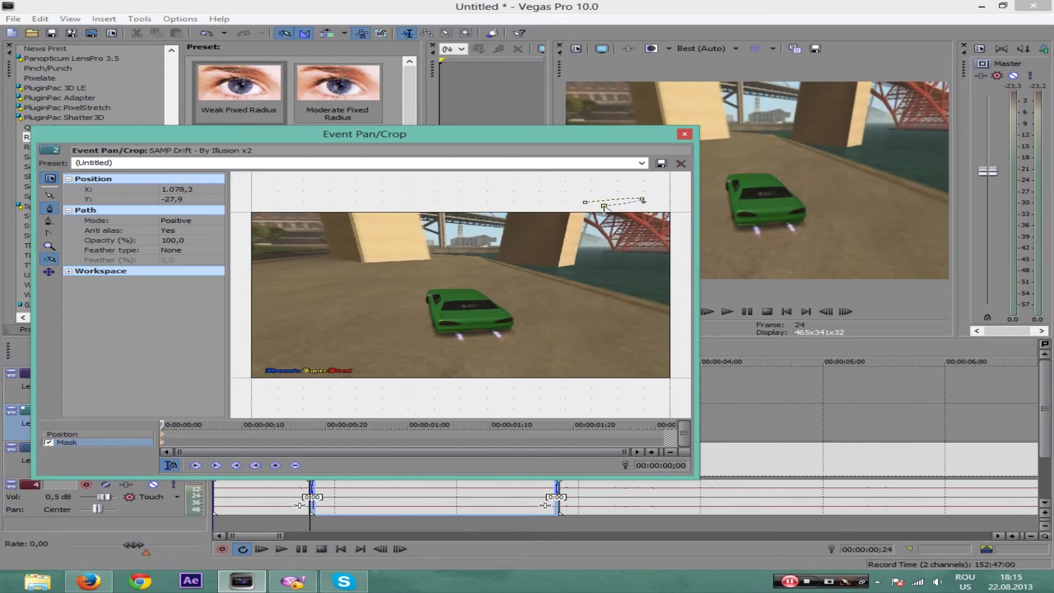
pyautogui.rightClick(593, 208)
pyautogui.moveTo(637, 256)
pyautogui.click(766, 295)
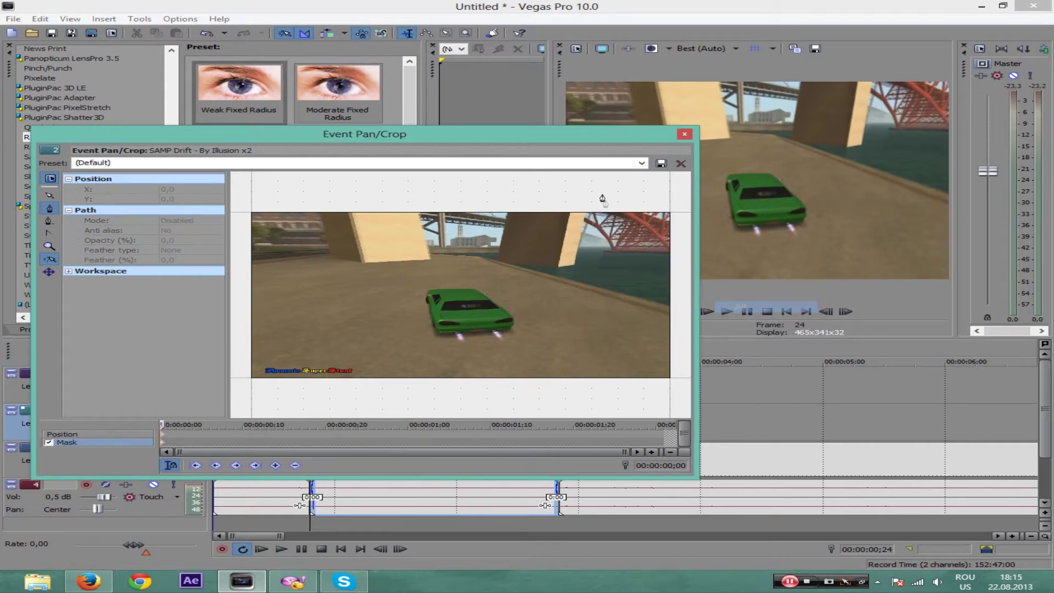
# Step: Draw a closed four-point mask around the frame's right part with a diagonal edge beside the car, and close Event Pan/Crop
pyautogui.click(598, 207)
pyautogui.click(481, 392)
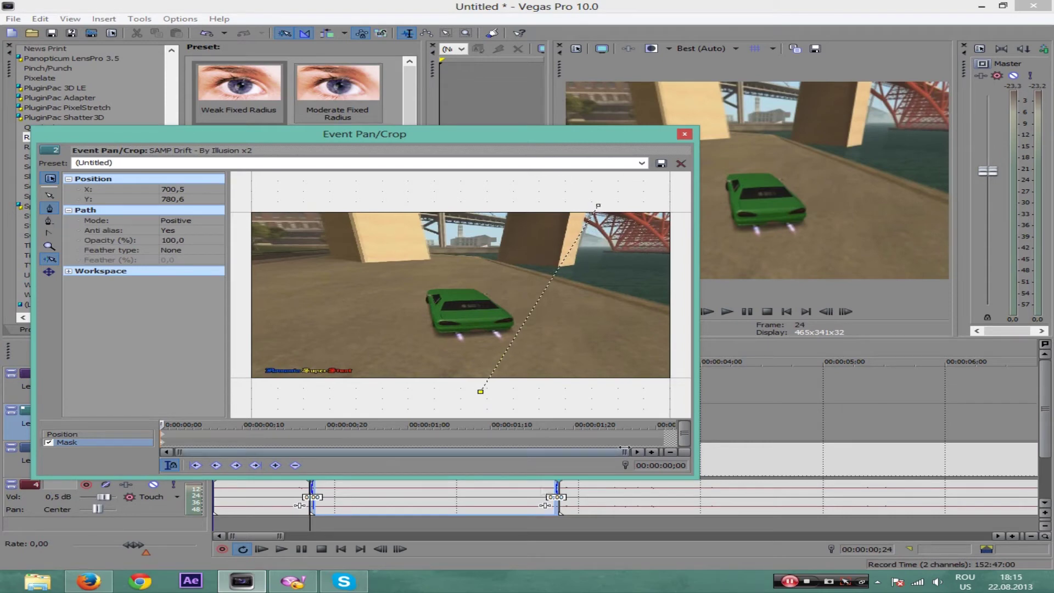
pyautogui.click(680, 397)
pyautogui.click(681, 199)
pyautogui.click(598, 206)
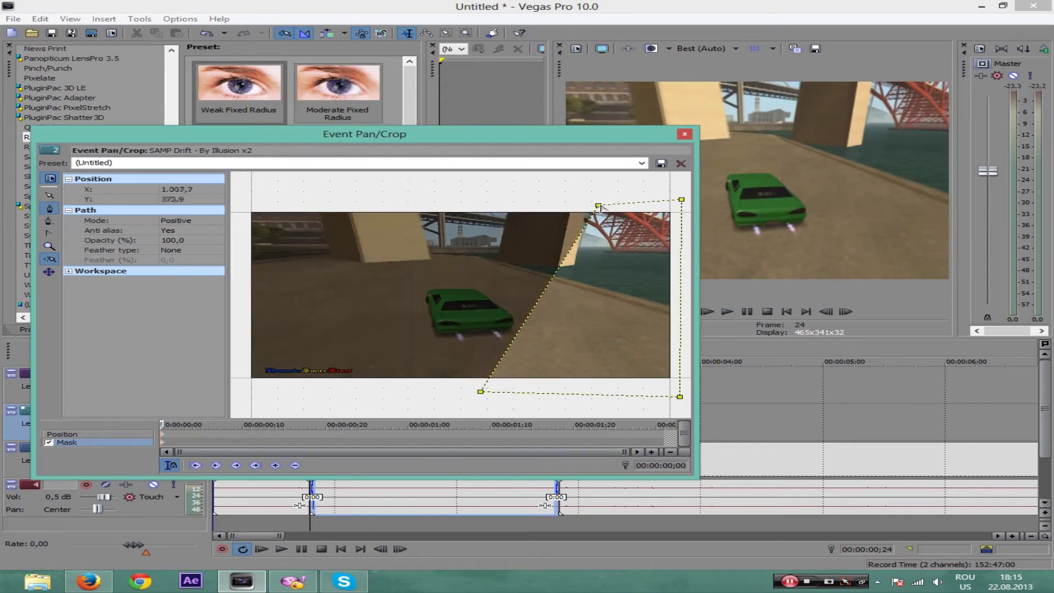
pyautogui.click(685, 136)
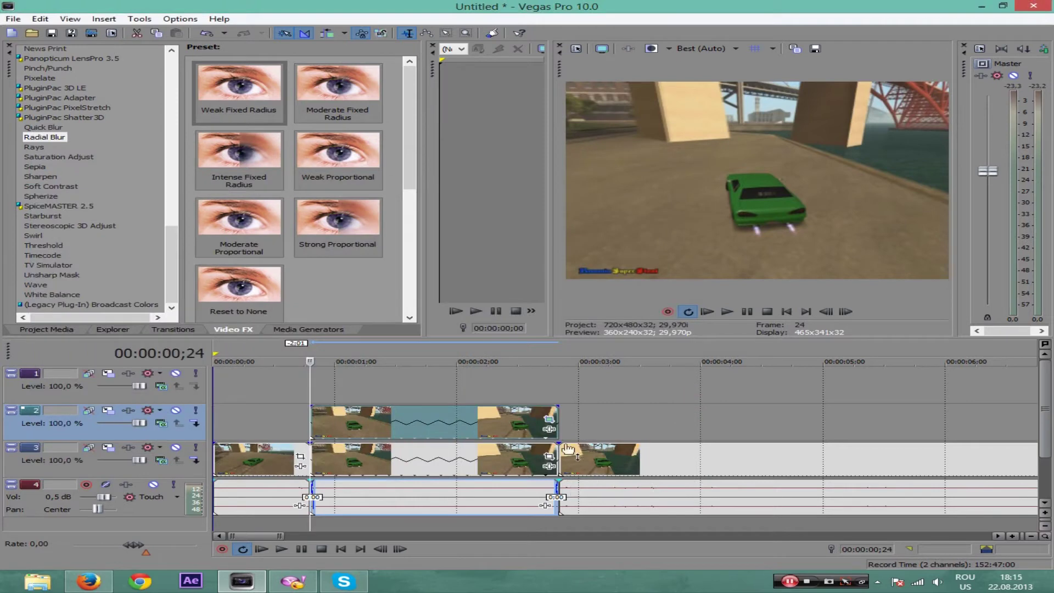
# Step: Apply the Radial Blur preset Weak Fixed Radius to the masked copy on track 2 and set its strength to 0.6364
pyautogui.click(44, 138)
pyautogui.moveTo(241, 99); pyautogui.dragTo(411, 436)
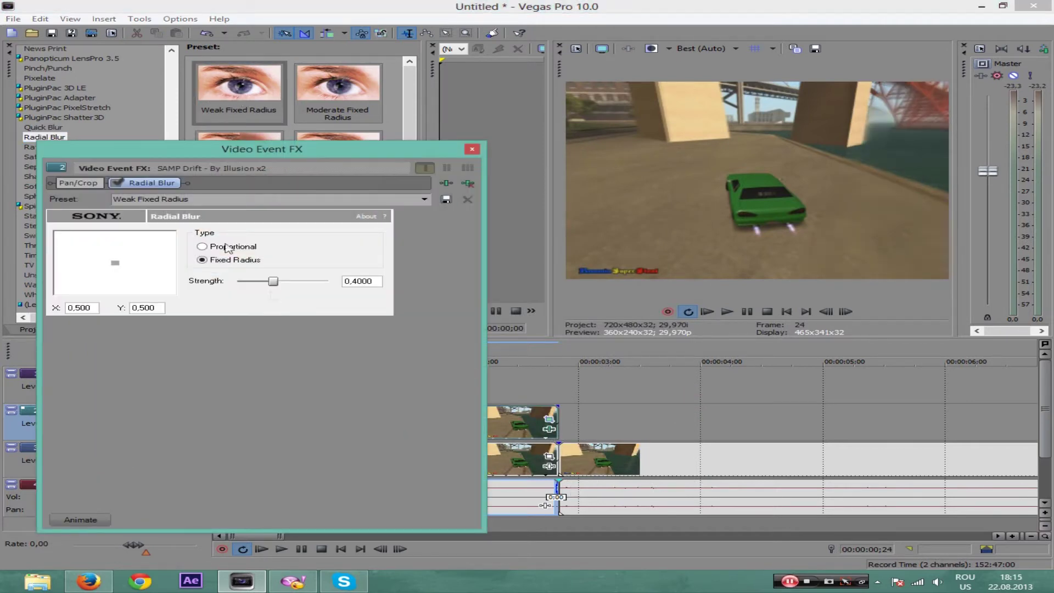
pyautogui.moveTo(273, 287); pyautogui.dragTo(304, 284)
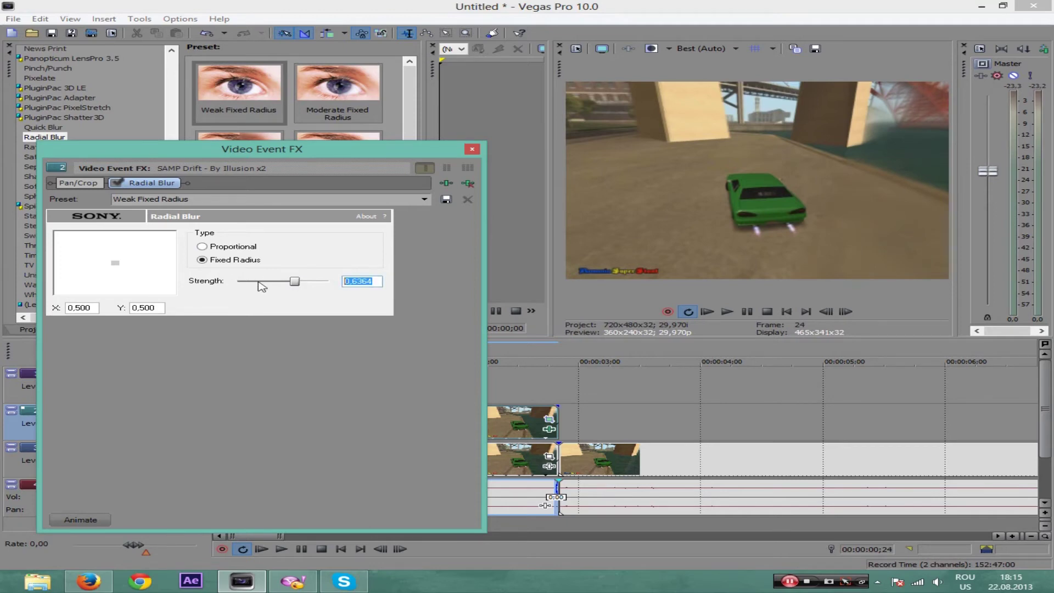
pyautogui.click(473, 149)
# Step: Select the slowed piece on track 3 and play the section from 00:00:00;24 to check the masked blur
pyautogui.click(392, 466)
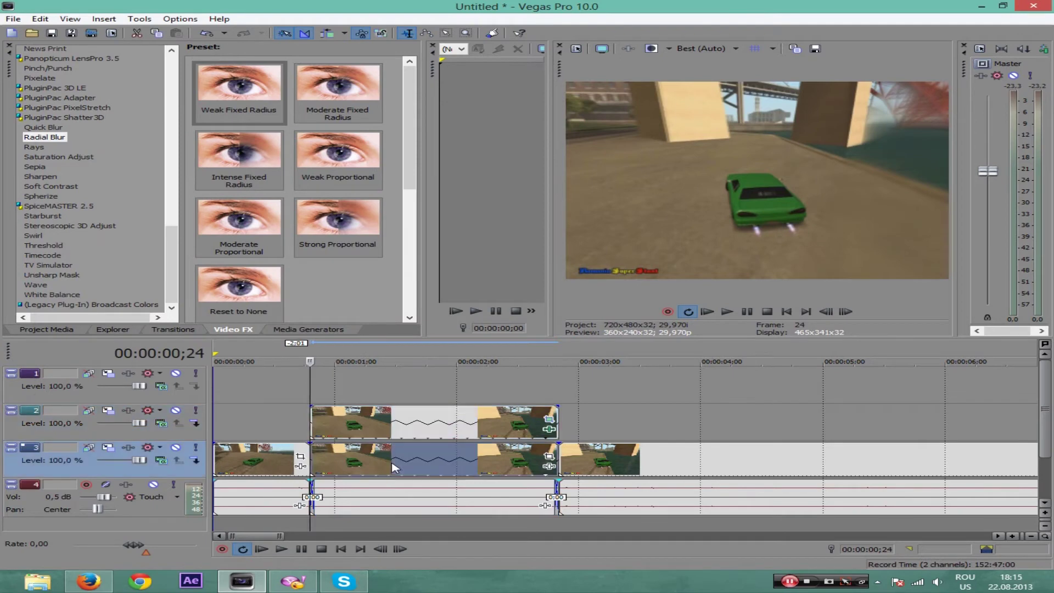
pyautogui.press('space')
pyautogui.click(383, 468)
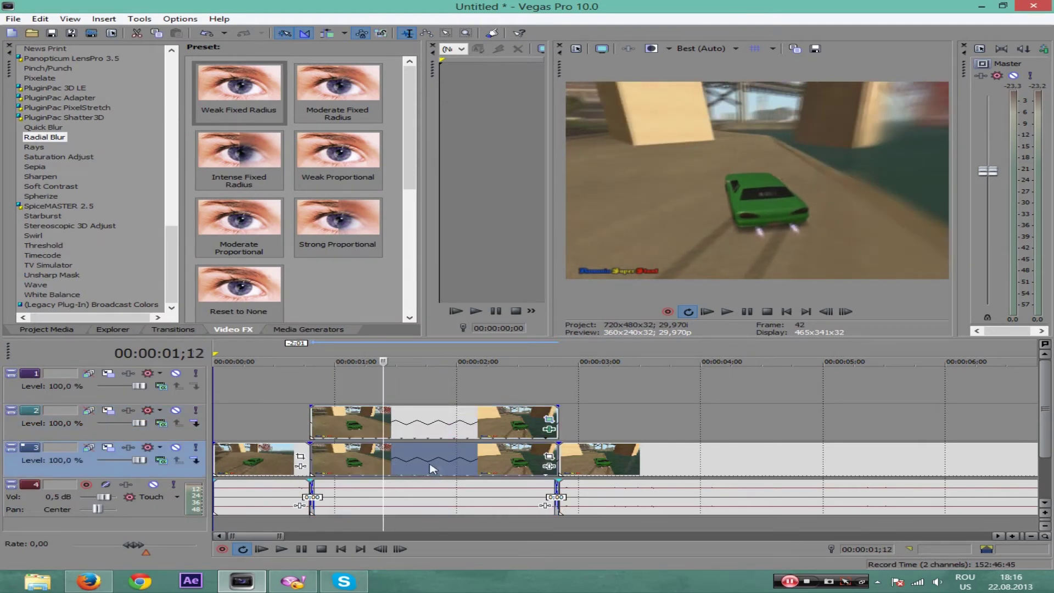
# Step: Copy the slowed piece from track 3 onto track 1 and open the copy's mask in Event Pan/Crop at the first frame
pyautogui.moveTo(439, 469); pyautogui.dragTo(423, 394)
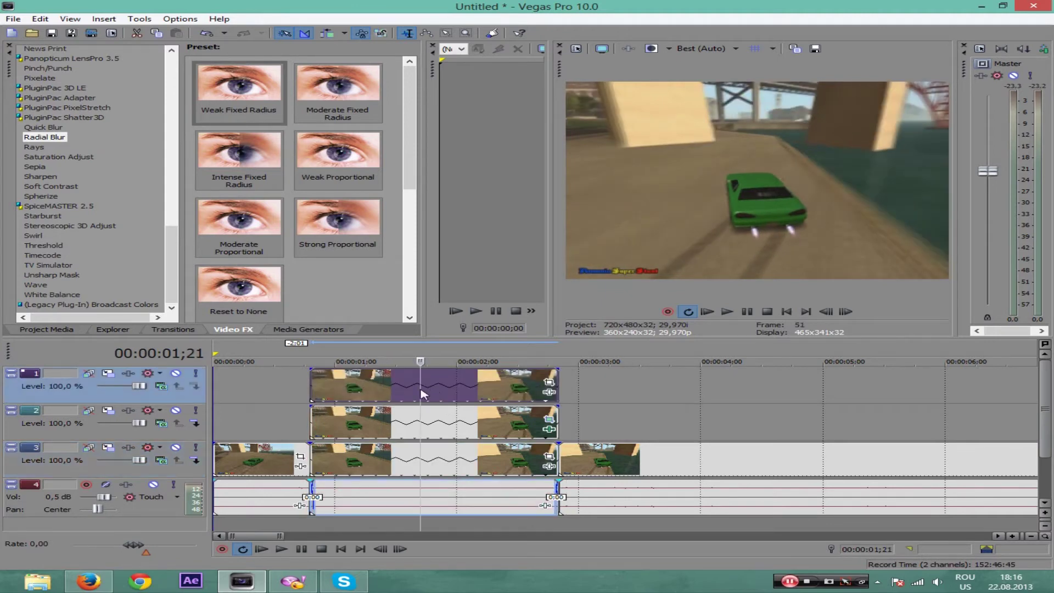
pyautogui.click(351, 388)
pyautogui.click(548, 384)
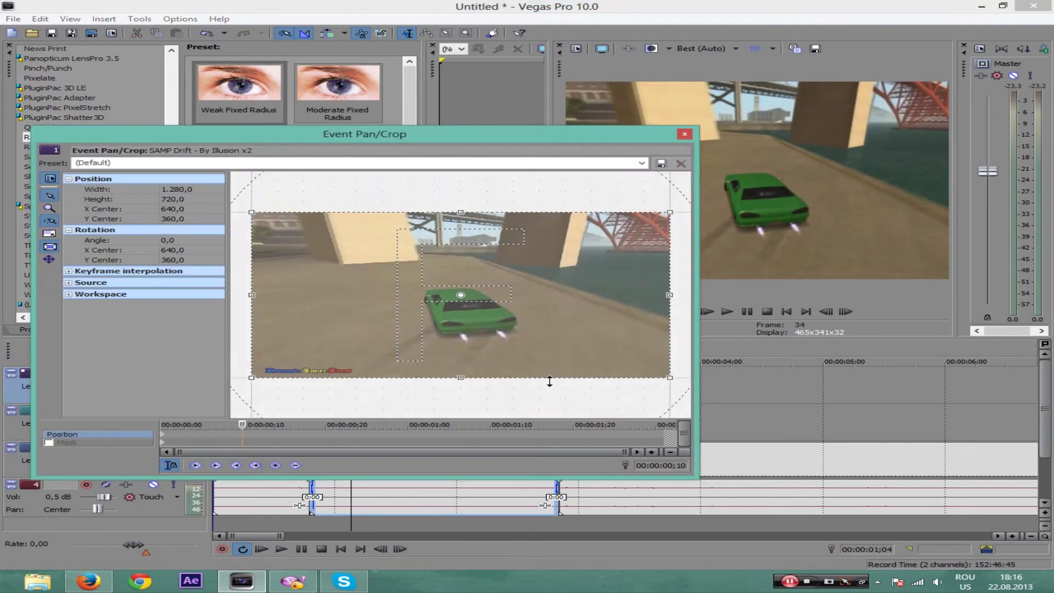
pyautogui.click(82, 443)
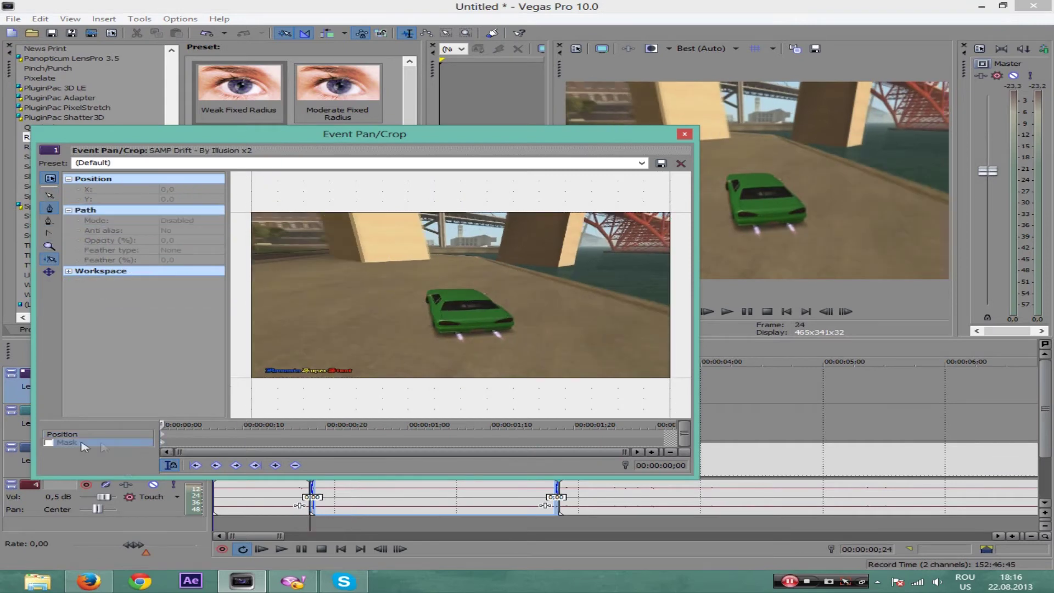
# Step: Draw a closed four-point mask around the frame's left part with a diagonal edge beside the car, and close Event Pan/Crop
pyautogui.click(458, 203)
pyautogui.click(355, 392)
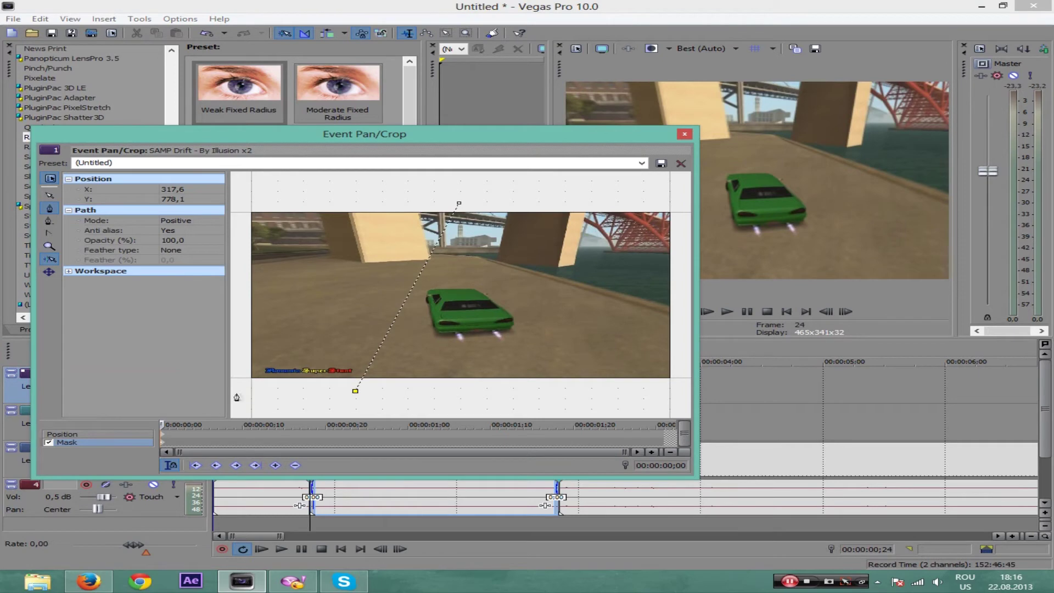
pyautogui.click(238, 196)
pyautogui.click(459, 204)
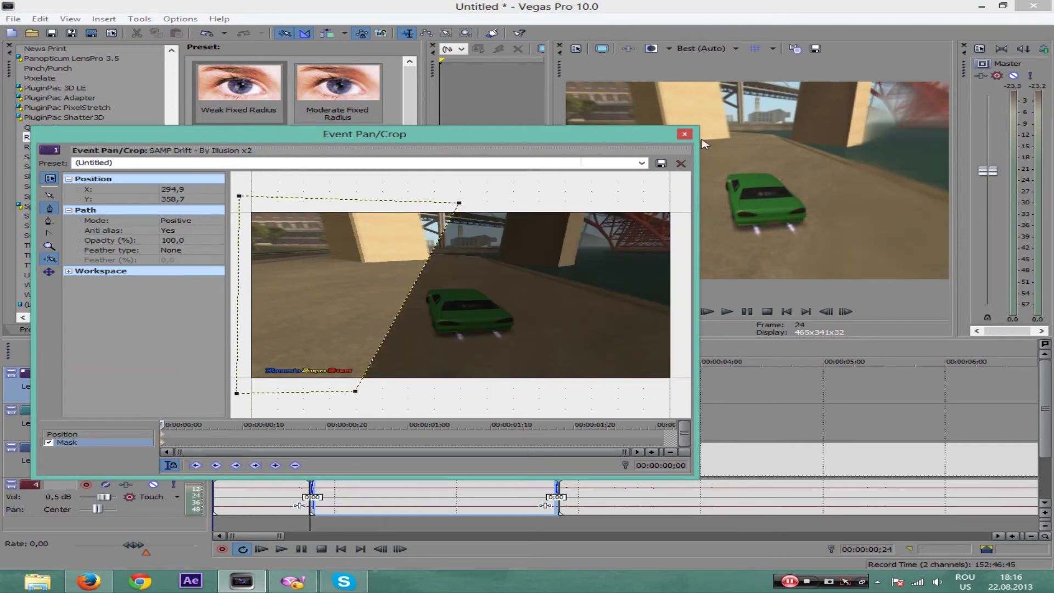
pyautogui.click(684, 134)
# Step: Apply the Radial Blur preset Weak Fixed Radius to the masked copy on track 1 and play the section from 00:00:00;24
pyautogui.moveTo(239, 91); pyautogui.dragTo(285, 147)
pyautogui.moveTo(361, 383); pyautogui.dragTo(380, 385)
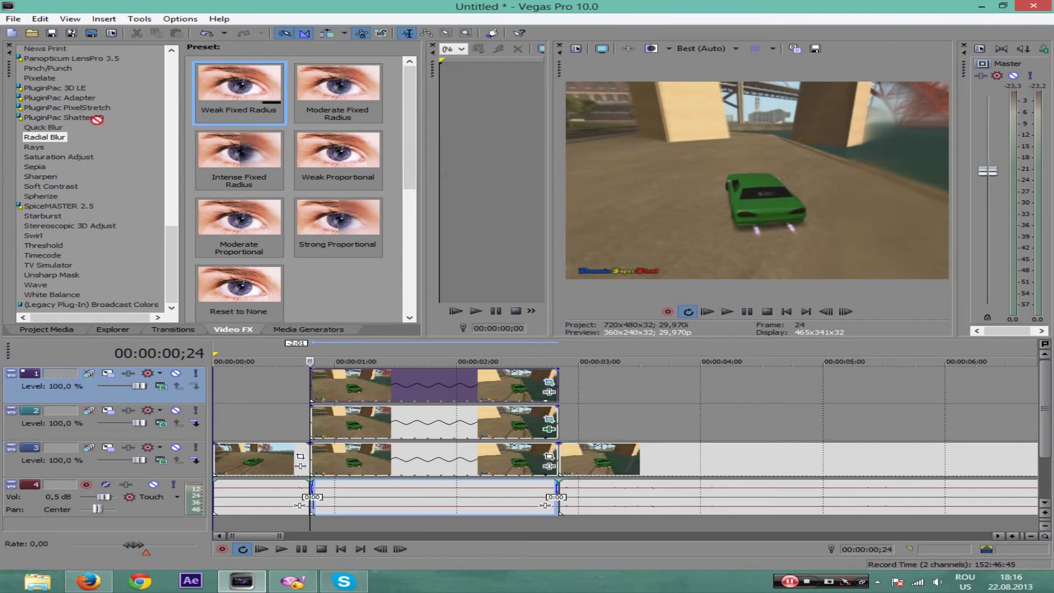
pyautogui.moveTo(96, 119); pyautogui.dragTo(387, 395)
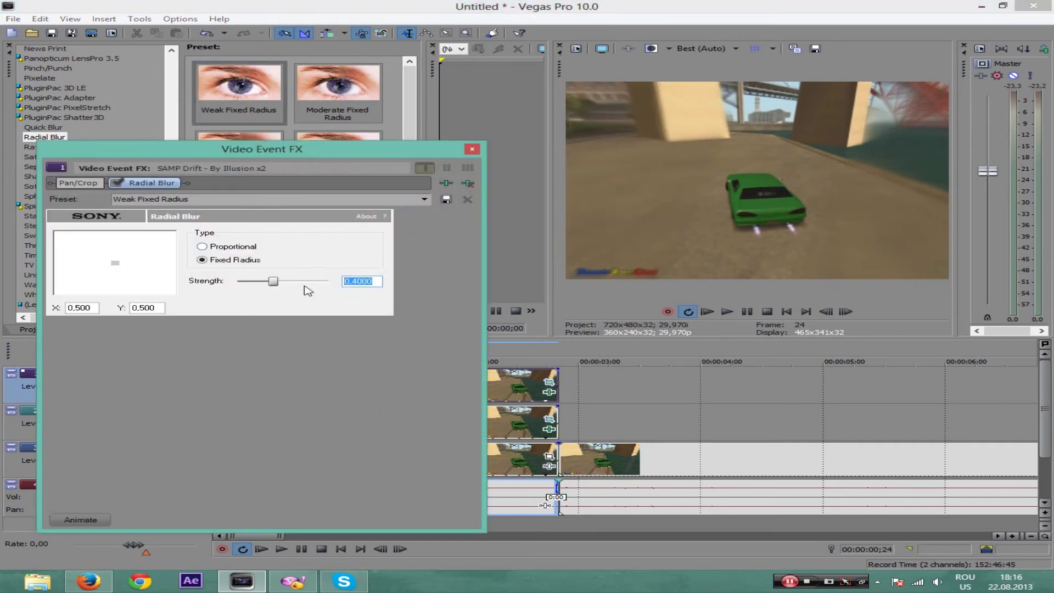
pyautogui.click(472, 149)
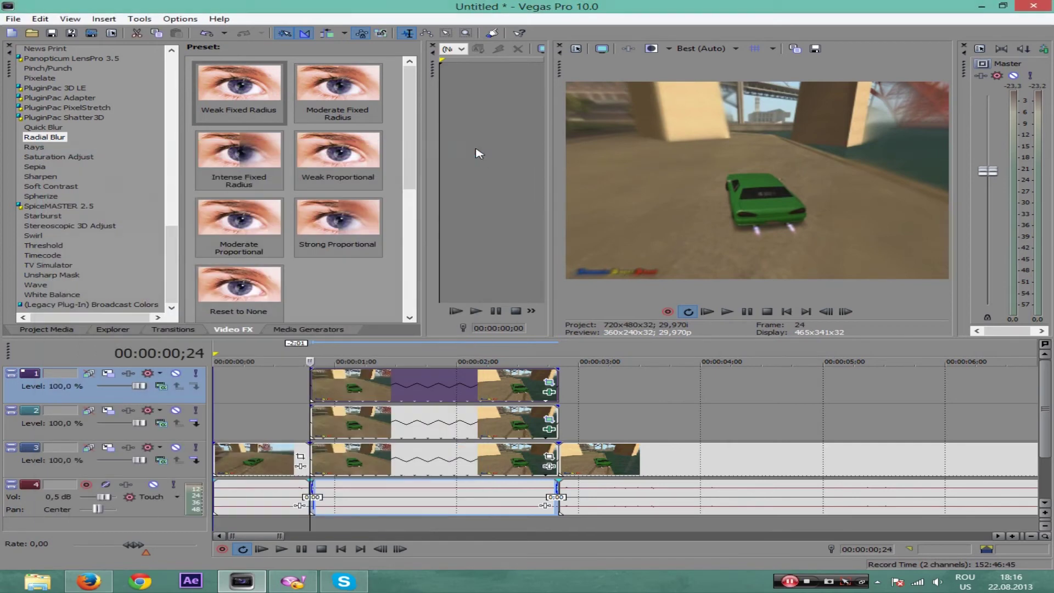
pyautogui.click(726, 311)
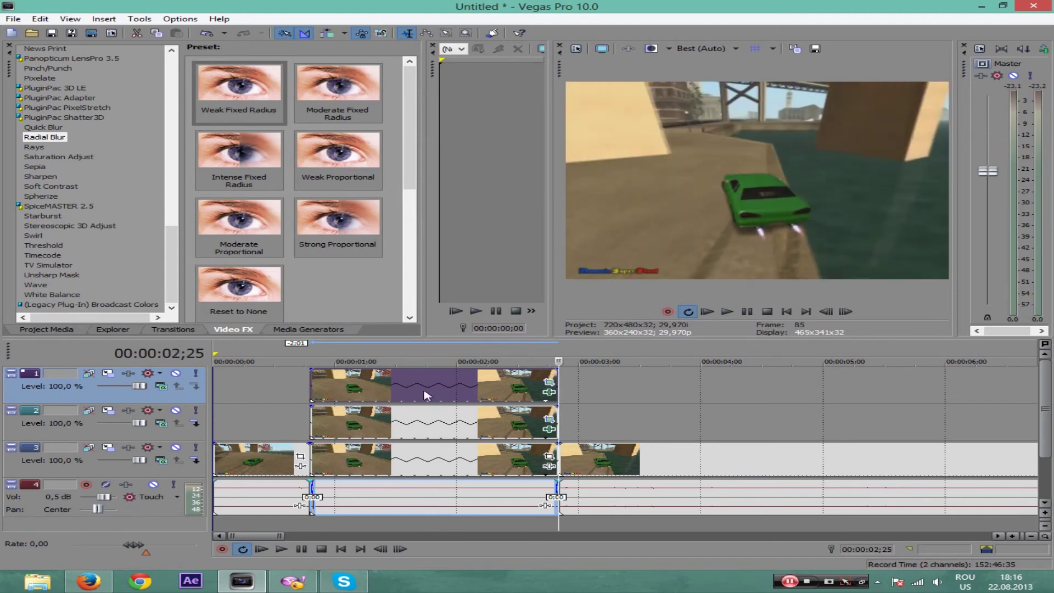
# Step: Reopen Event Pan/Crop for the copy on track 1 and delete the whole mask at 00:00:00;28
pyautogui.click(549, 383)
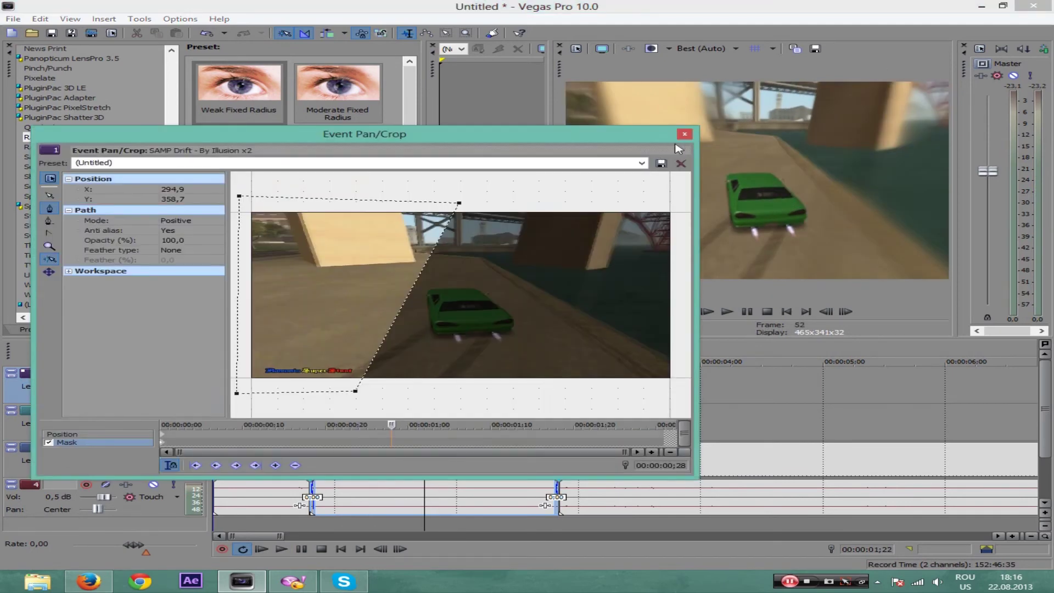
pyautogui.rightClick(410, 300)
pyautogui.moveTo(447, 343)
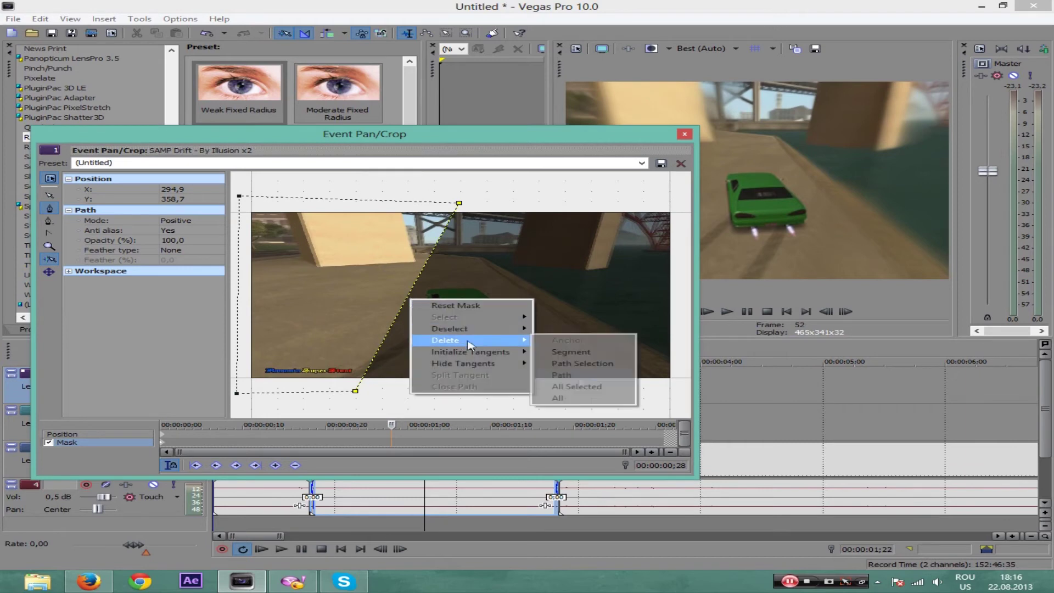
pyautogui.click(585, 398)
# Step: Draw a narrower closed four-point mask with a diagonal edge over the frame's left part at 00:00:00;28
pyautogui.click(382, 203)
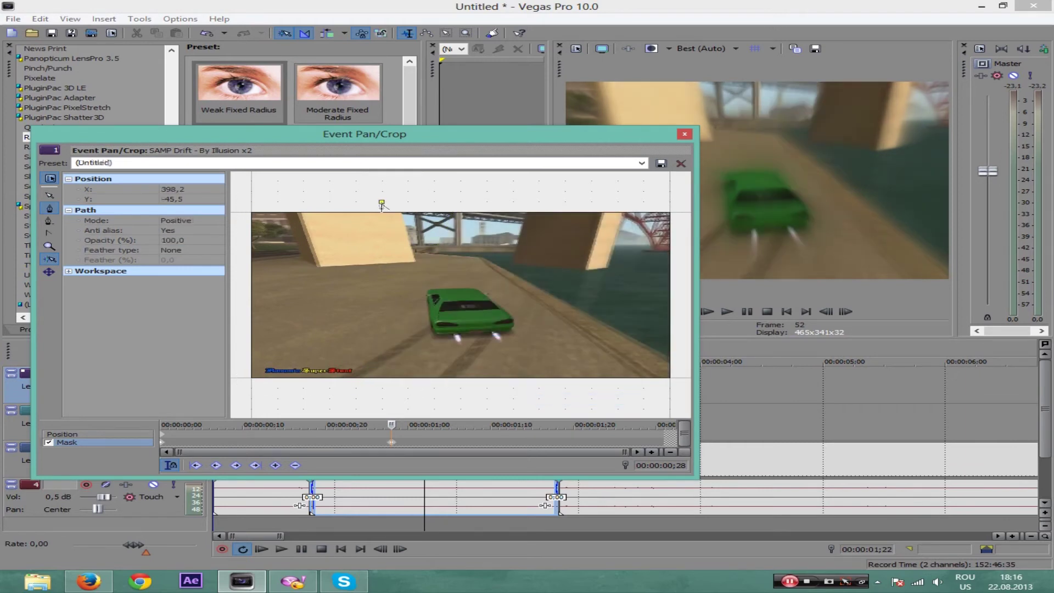
pyautogui.click(311, 392)
pyautogui.click(237, 201)
pyautogui.click(381, 202)
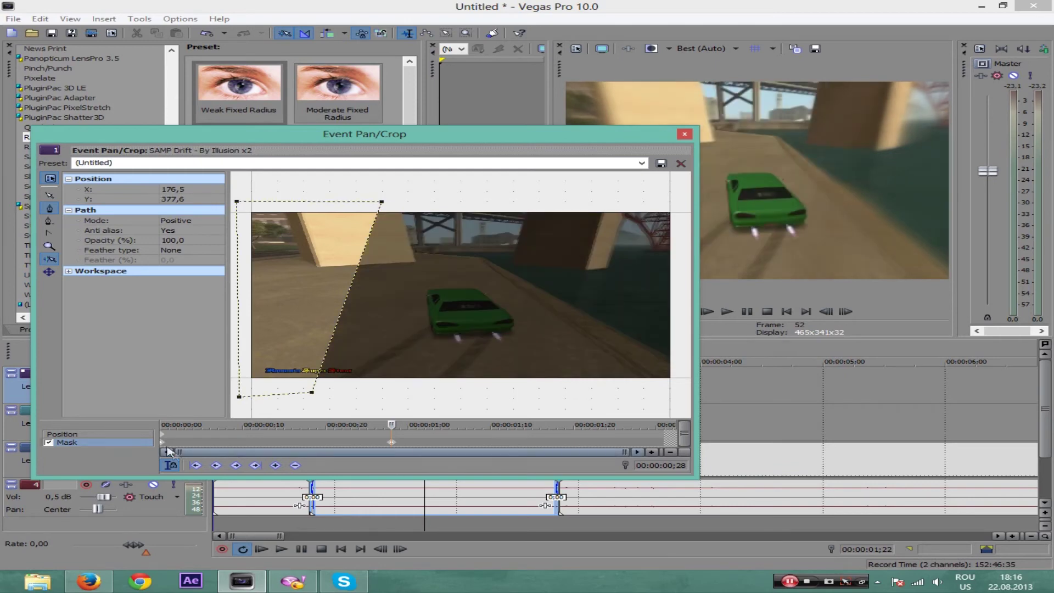
# Step: Compare the mask shapes at the keyframes 00:00:00;00 and 00:00:00;28, and close Event Pan/Crop
pyautogui.click(163, 441)
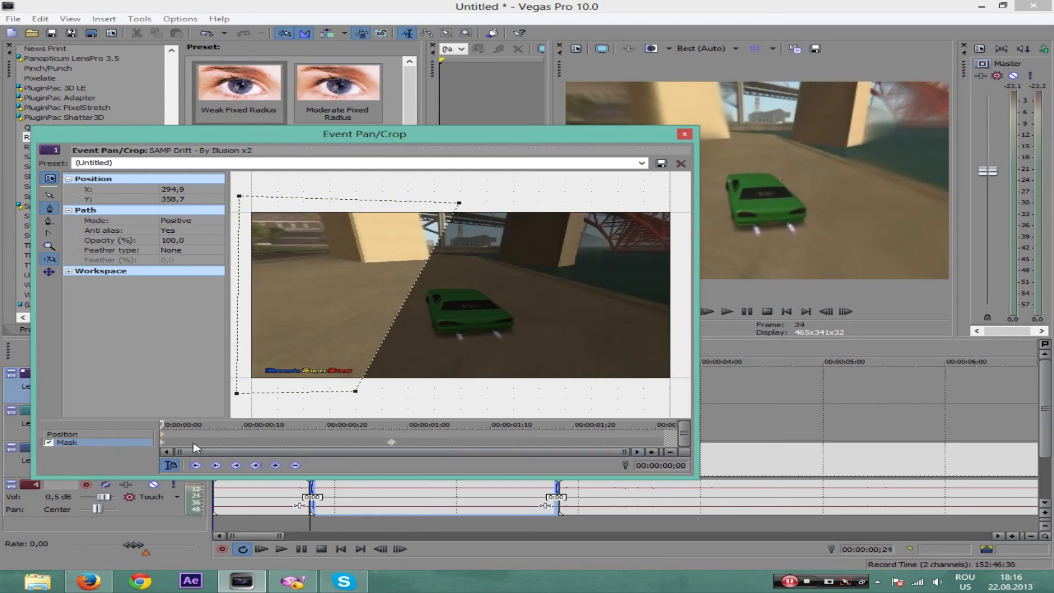
pyautogui.click(387, 444)
pyautogui.click(393, 444)
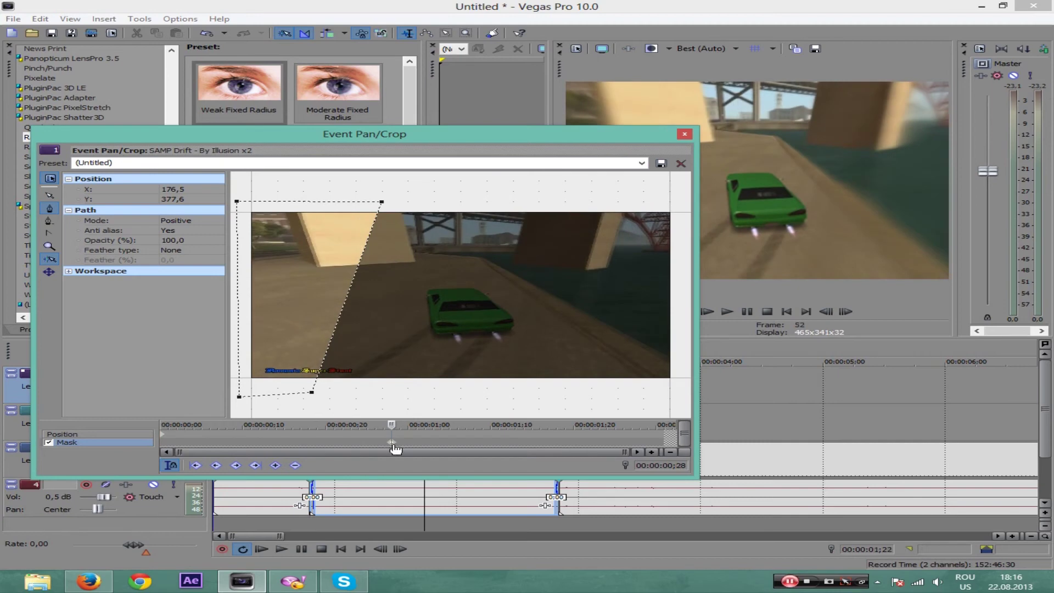
pyautogui.click(684, 134)
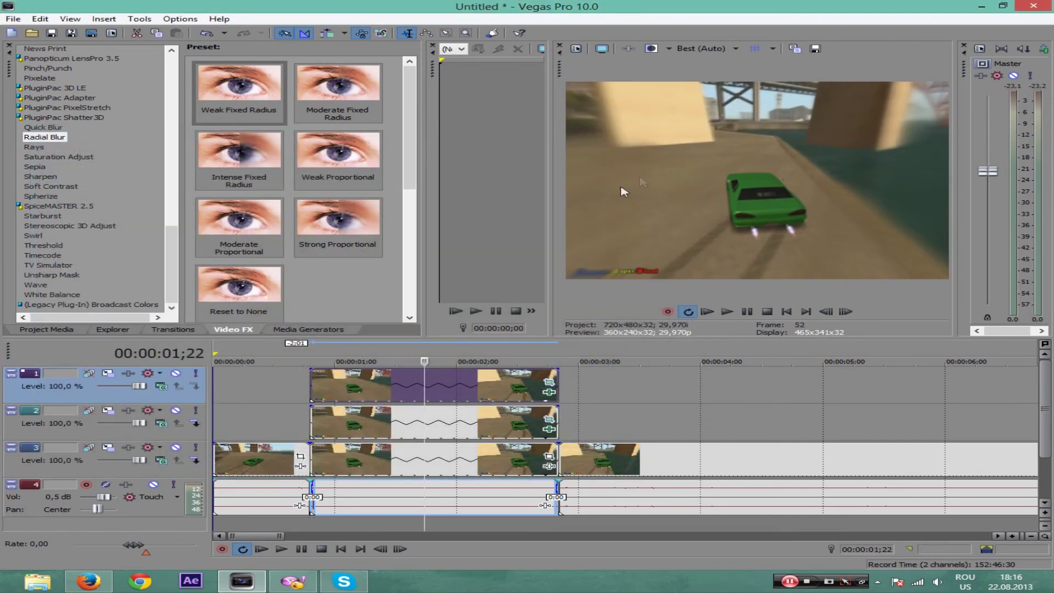
# Step: Play the edit from the start, pausing within the slowed section to check the moving left mask
pyautogui.click(786, 311)
pyautogui.click(727, 311)
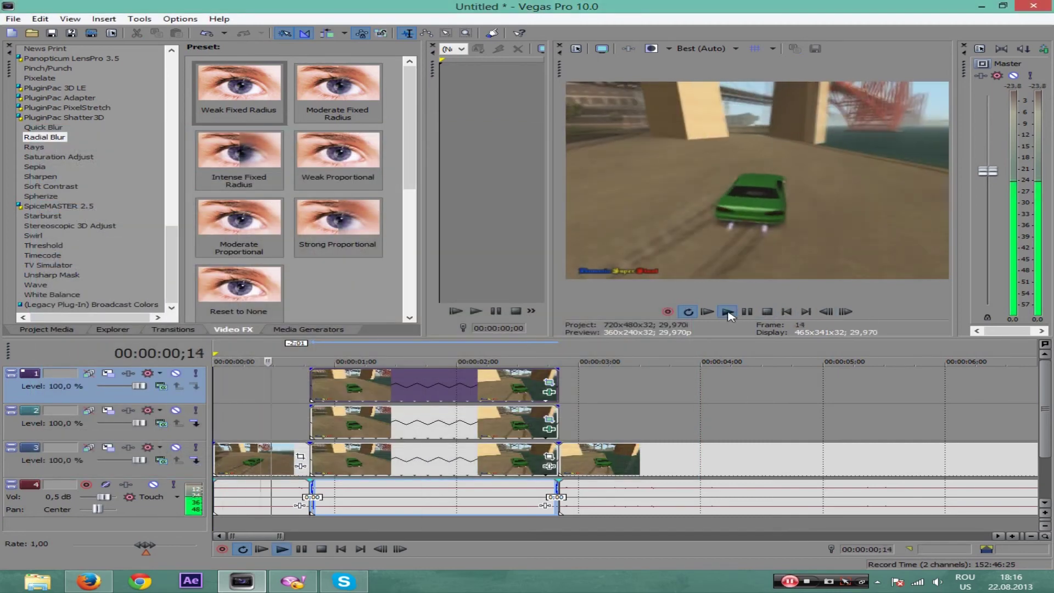
pyautogui.click(746, 311)
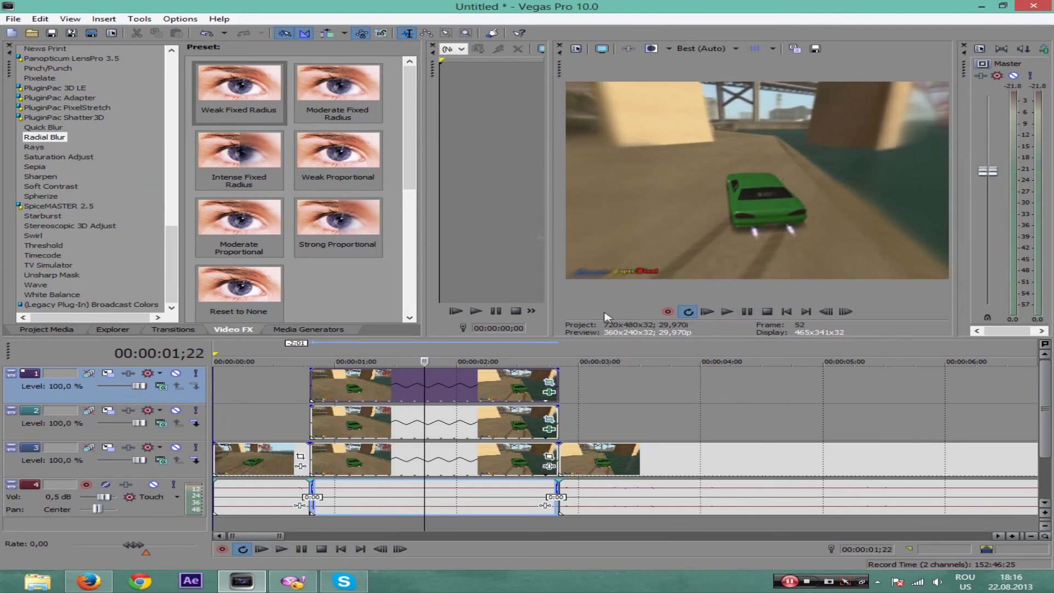
pyautogui.click(747, 311)
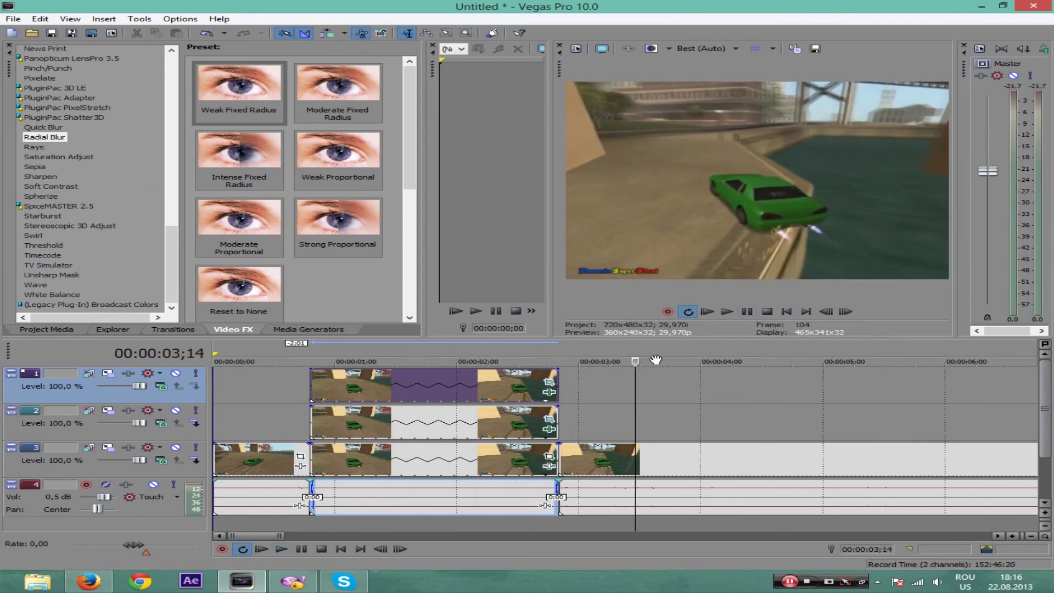
# Step: Set the playback loop region from 00:00:00;00 to 00:00:03;15 and play it
pyautogui.moveTo(636, 353); pyautogui.dragTo(215, 354)
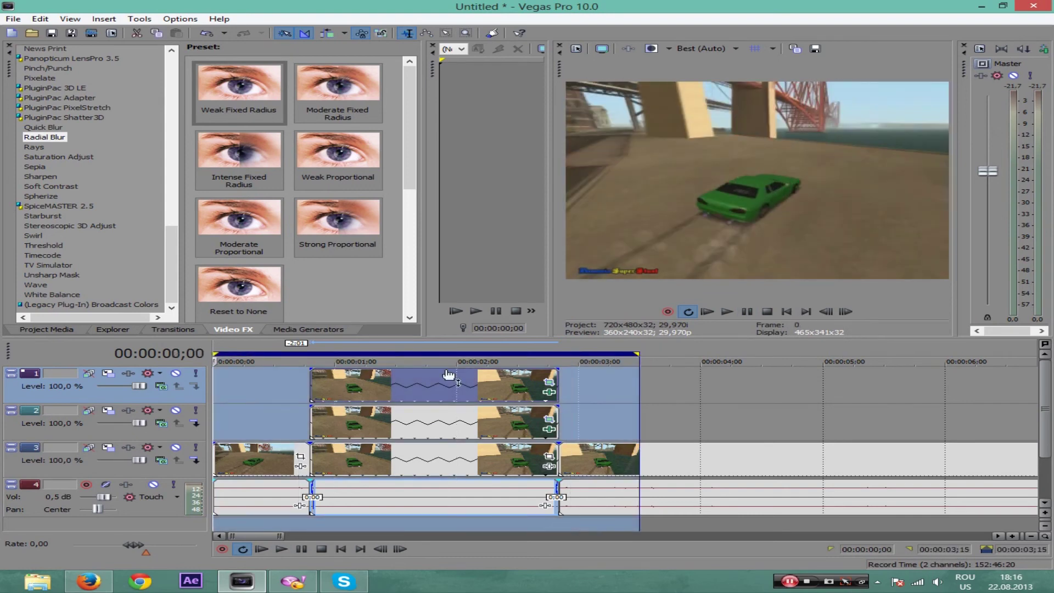
pyautogui.click(728, 313)
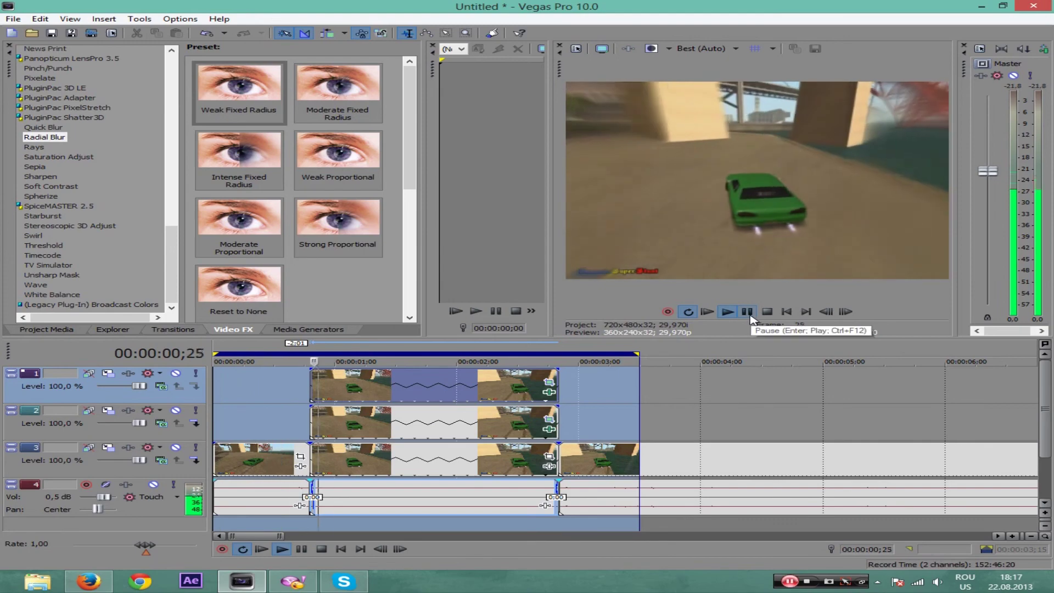
# Step: Switch to Firefox to review the YouTube example, and return to Vegas Pro to inspect the frames at 00:00:00;24 and 00:00:01;23
pyautogui.hotkey('alt', 'Tab')
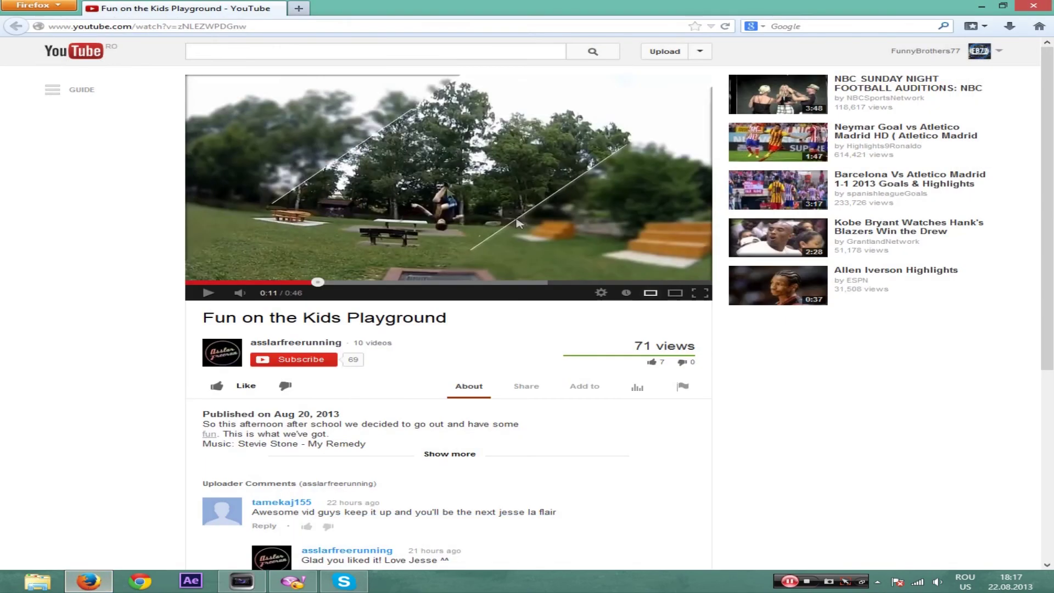
pyautogui.click(242, 580)
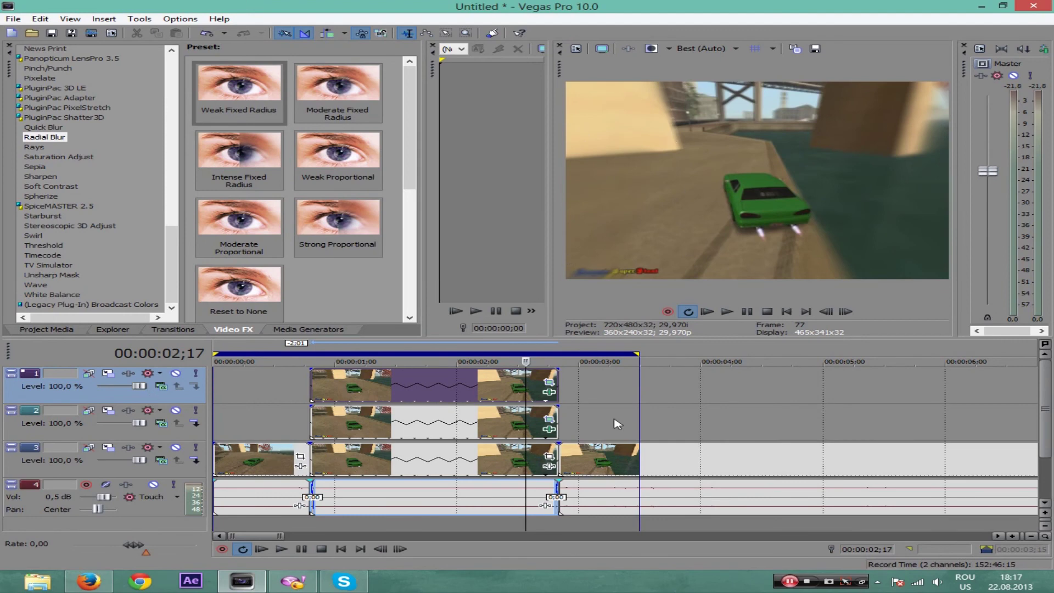
pyautogui.click(303, 395)
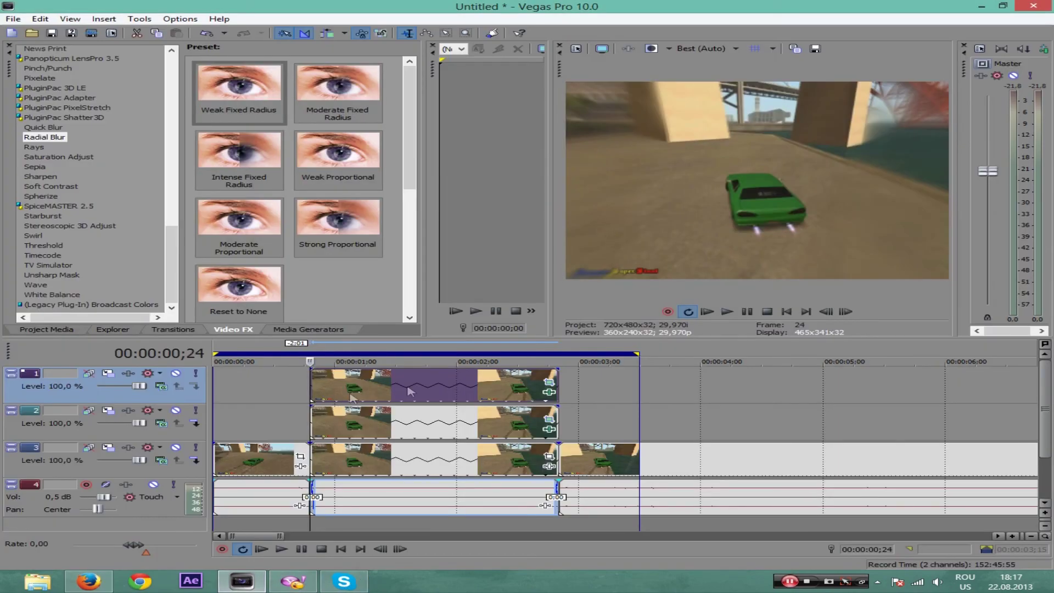
pyautogui.click(428, 394)
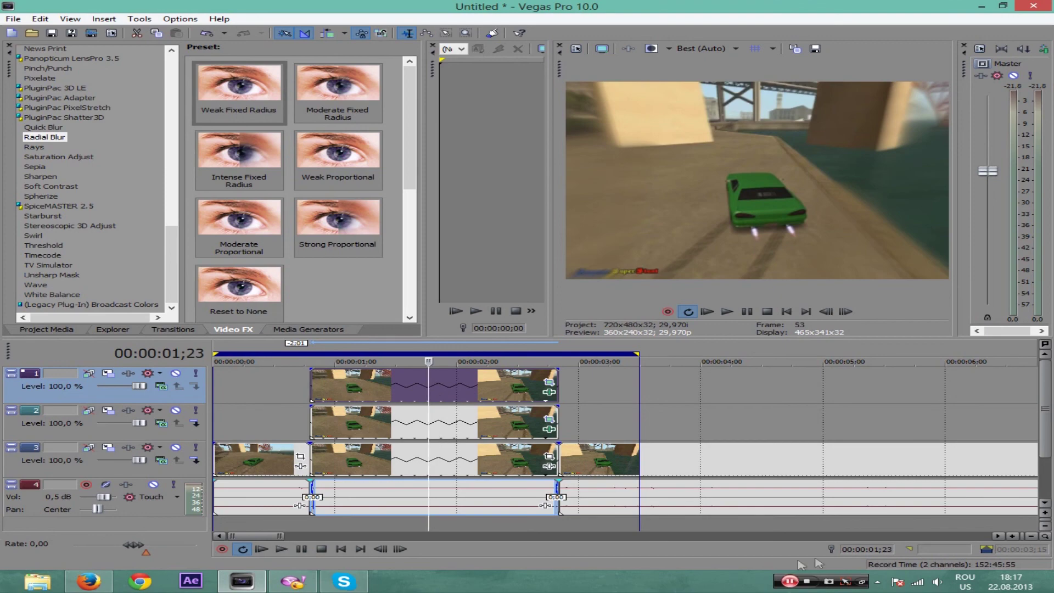